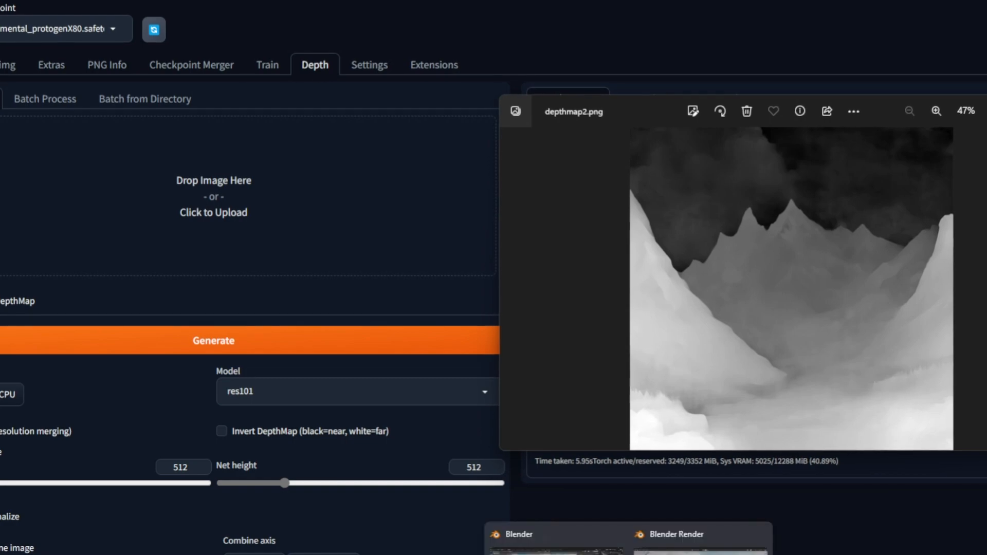
Step: Switch to Blender and examine the displaced mountain landscape scene and its camera
click(555, 549)
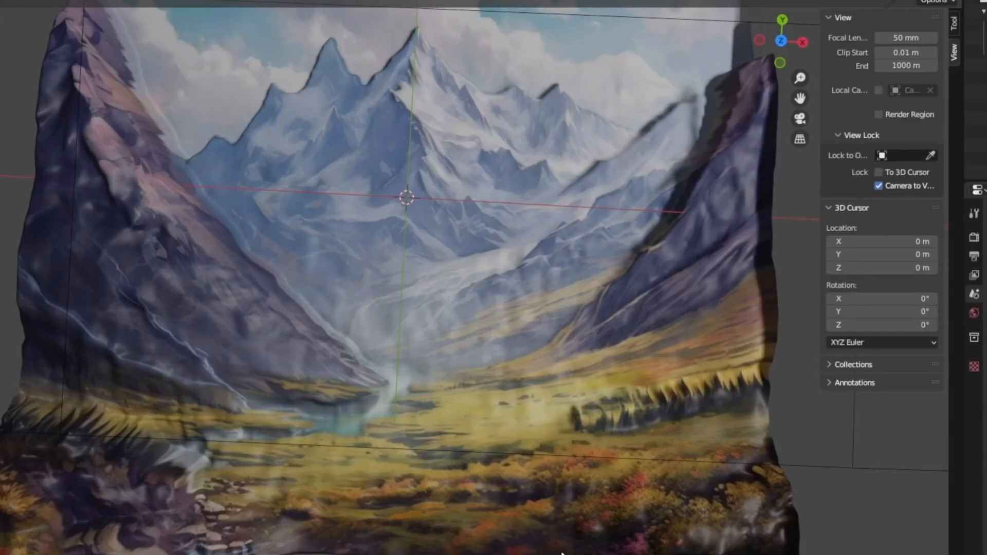
mouse_move(452, 364)
middle_down()
mouse_move(433, 340)
mouse_move(375, 322)
mouse_move(291, 232)
mouse_move(236, 229)
mouse_move(297, 232)
mouse_move(434, 307)
mouse_move(460, 341)
mouse_move(461, 366)
middle_up()
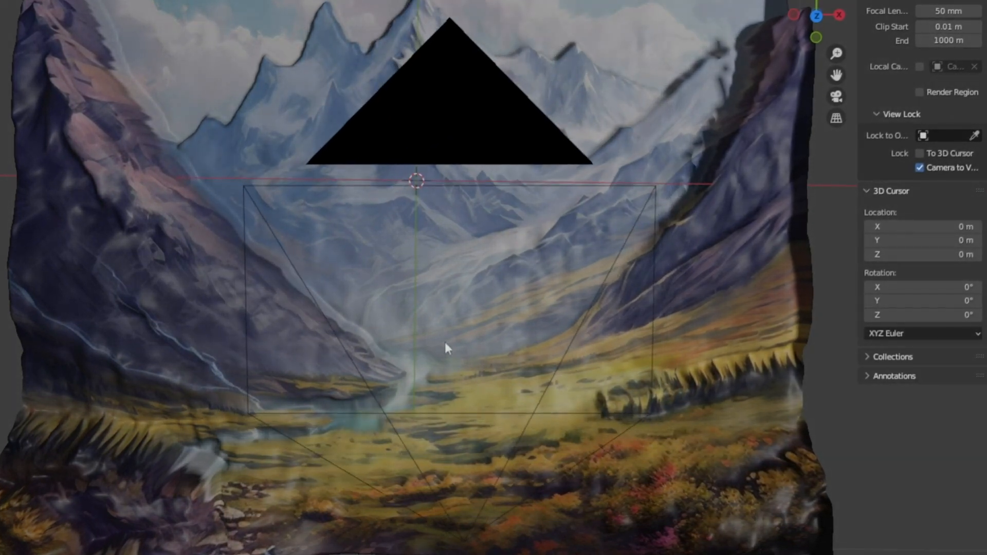
click(844, 93)
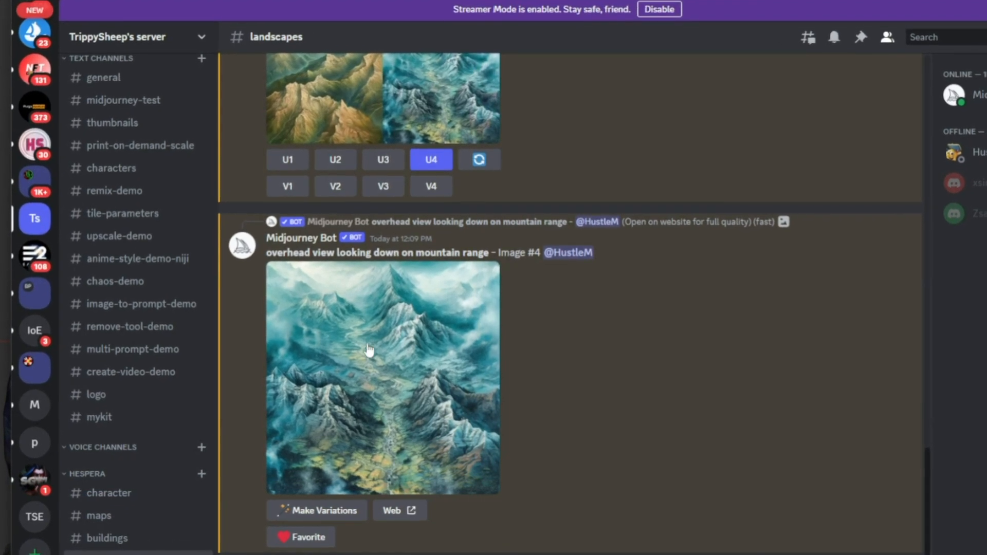
Step: Switch to the Discord landscapes channel, review the Midjourney results and enlarge the upscaled overhead mountain range image
scroll(561, 339, up, 5)
scroll(561, 328, up, 2)
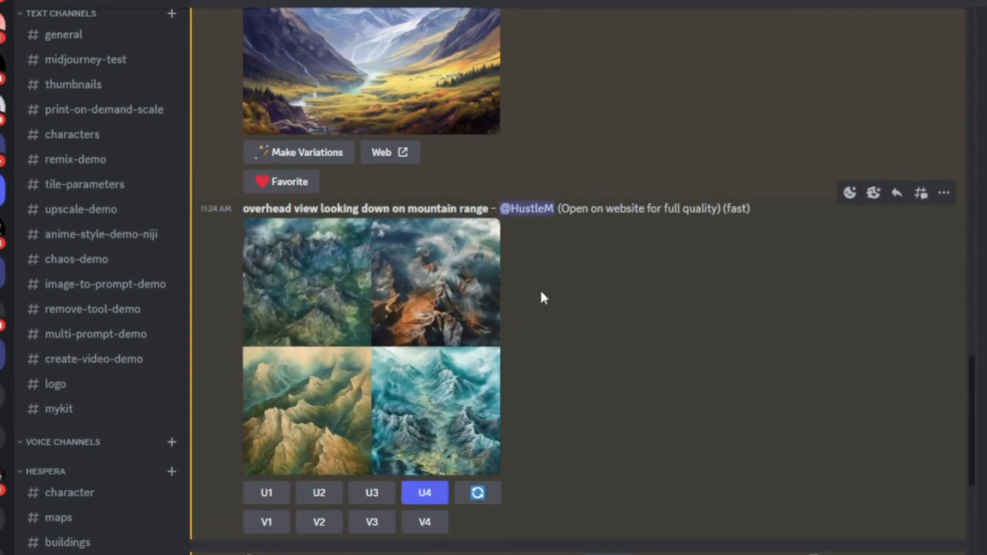
scroll(540, 360, down, 7)
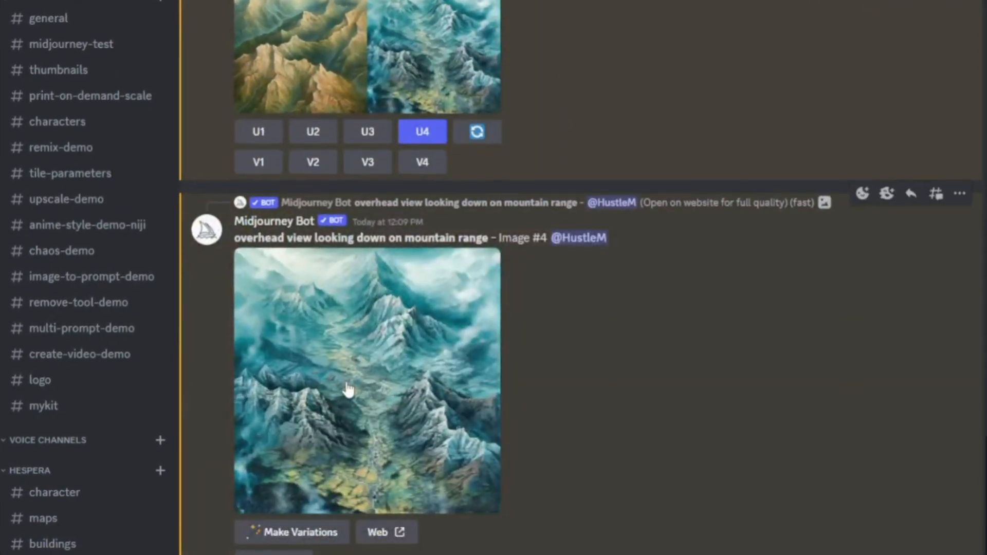
click(344, 388)
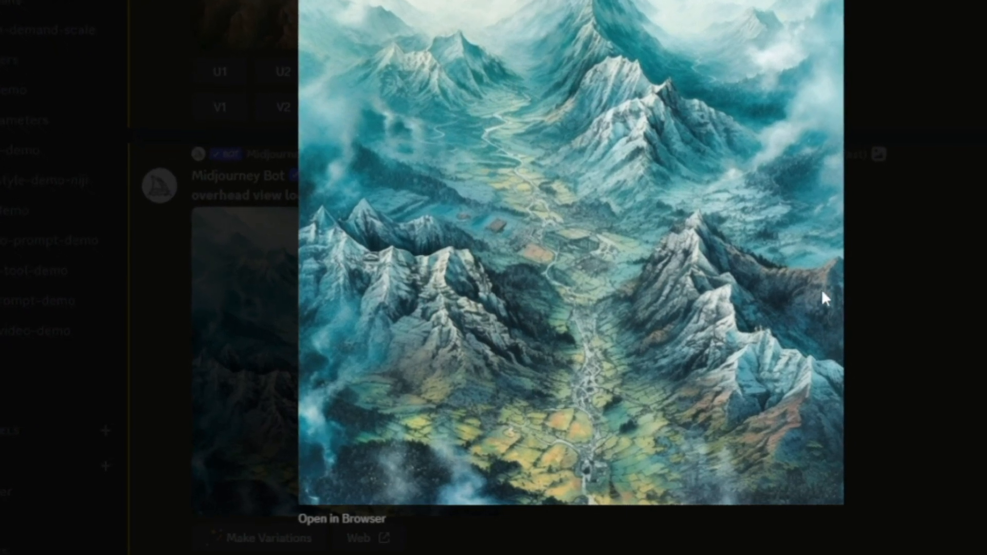
click(910, 279)
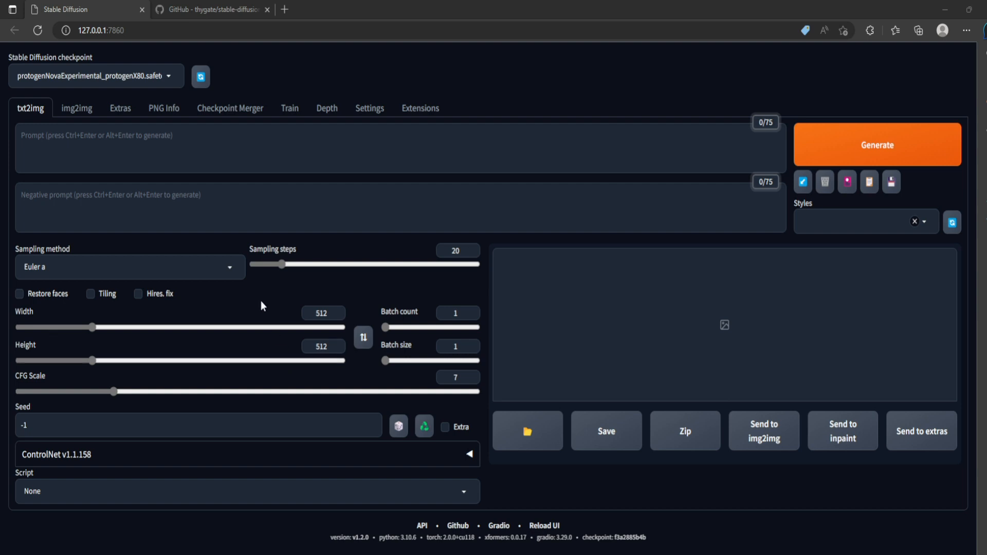
click(327, 109)
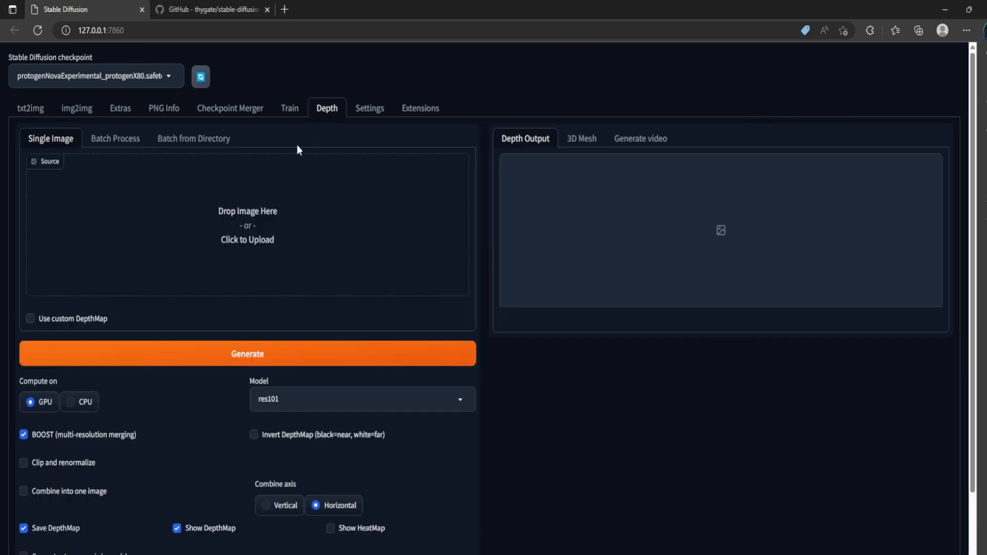
click(419, 114)
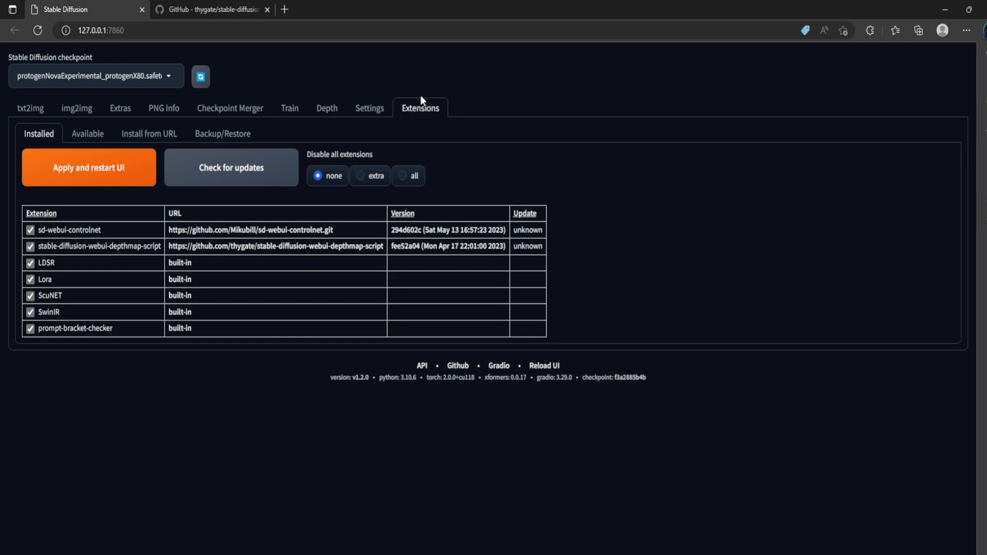
click(149, 137)
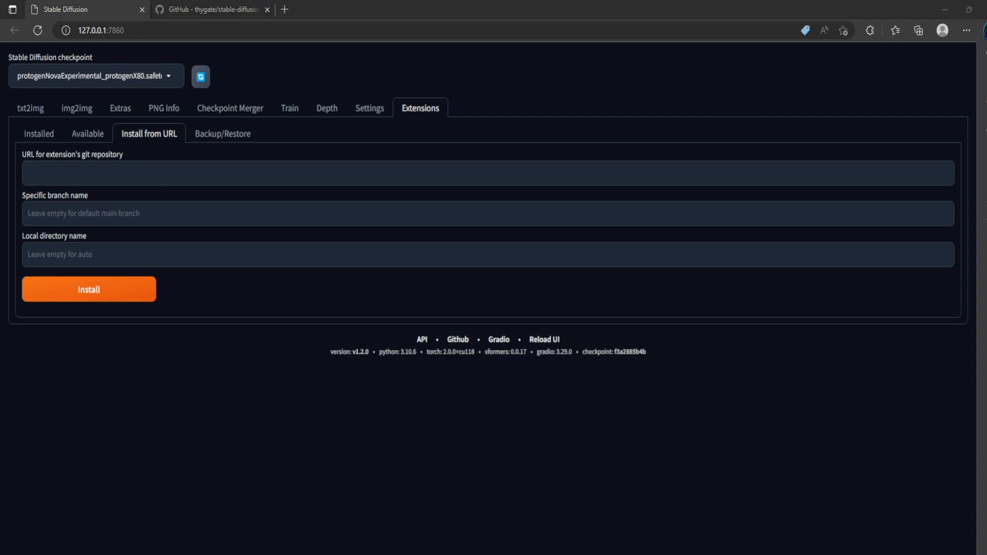
right_click(196, 176)
click(226, 288)
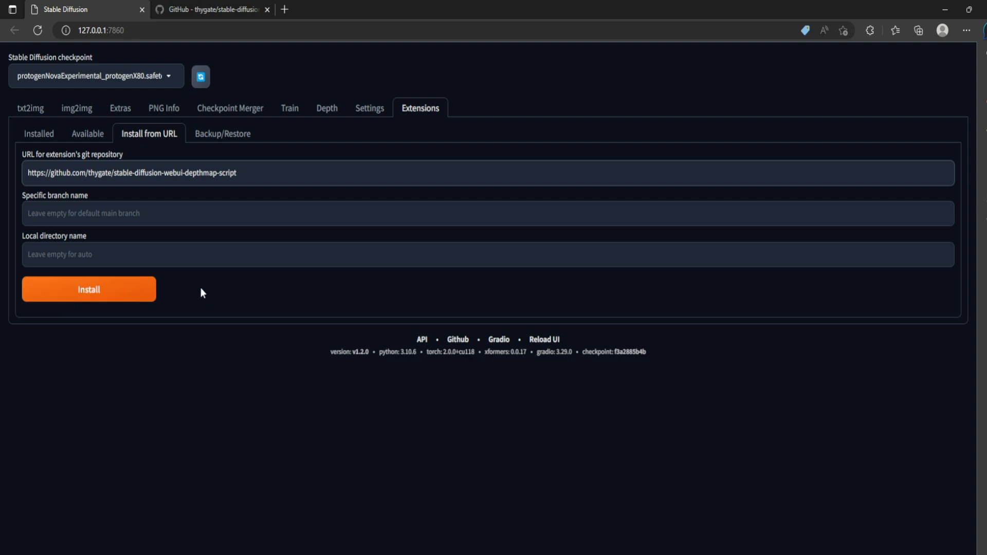
click(39, 137)
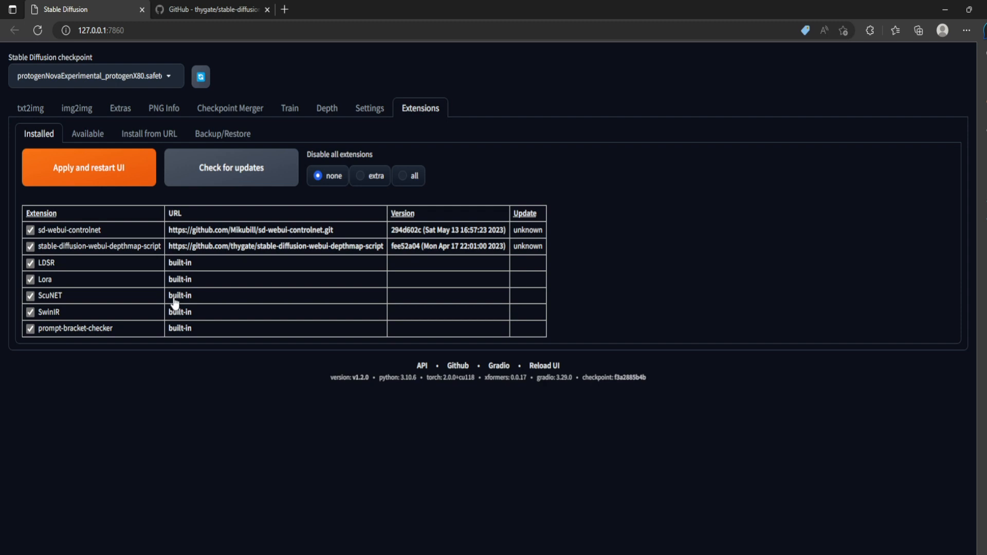
Step: Load the downloaded overhead mountain range image as the single-image source for depth generation
click(328, 109)
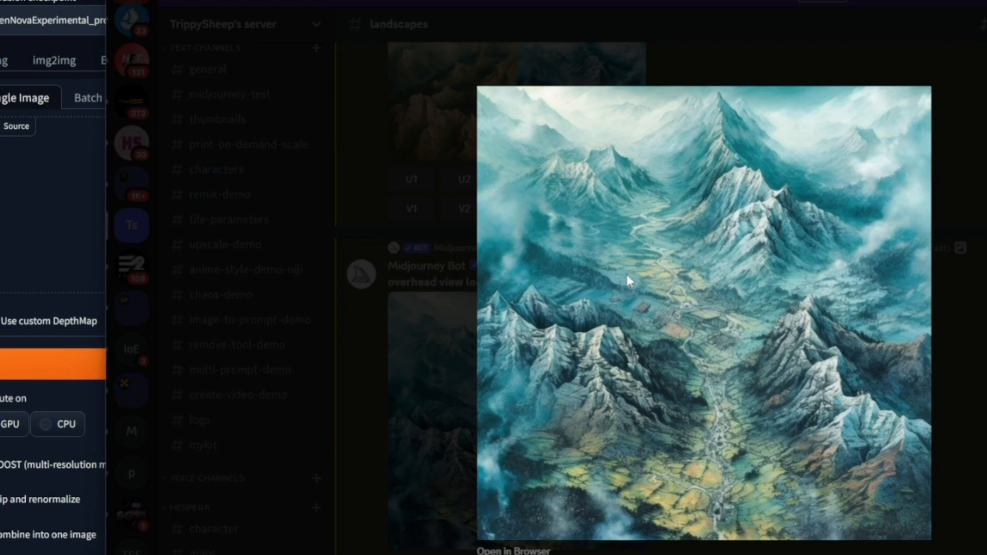
right_click(617, 272)
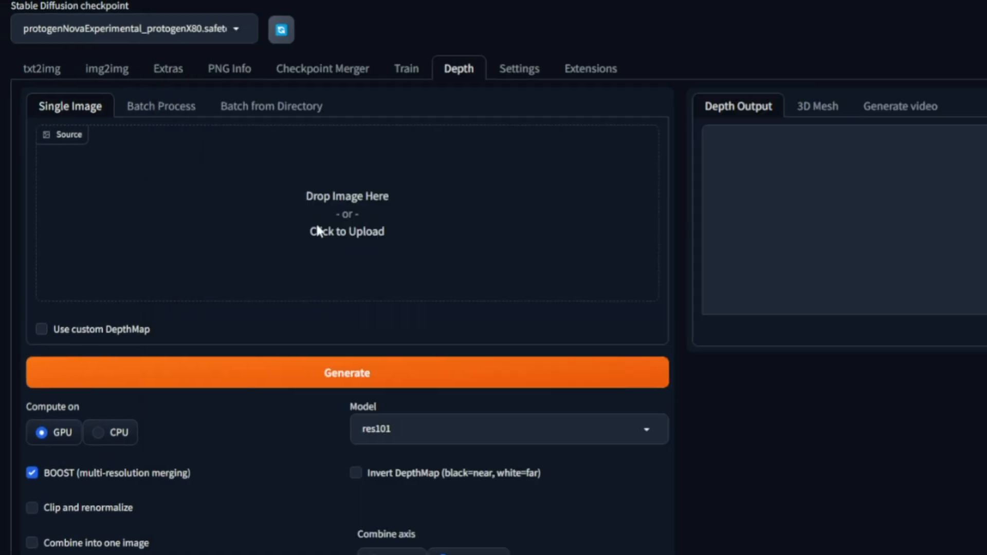
click(319, 229)
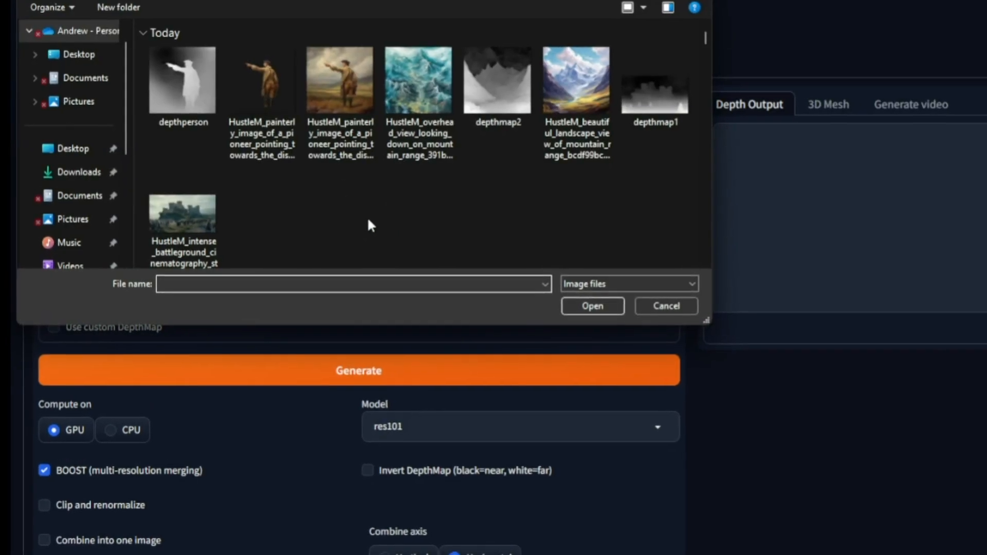
double_click(415, 89)
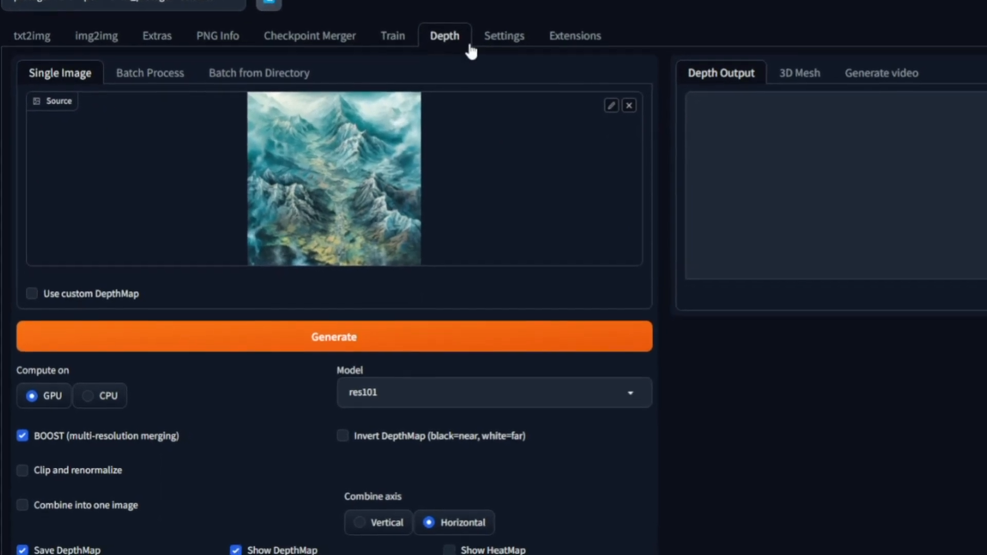
Step: Try the midas_v21 depth model and return the selection to res101
middle_drag(816, 391, 833, 427)
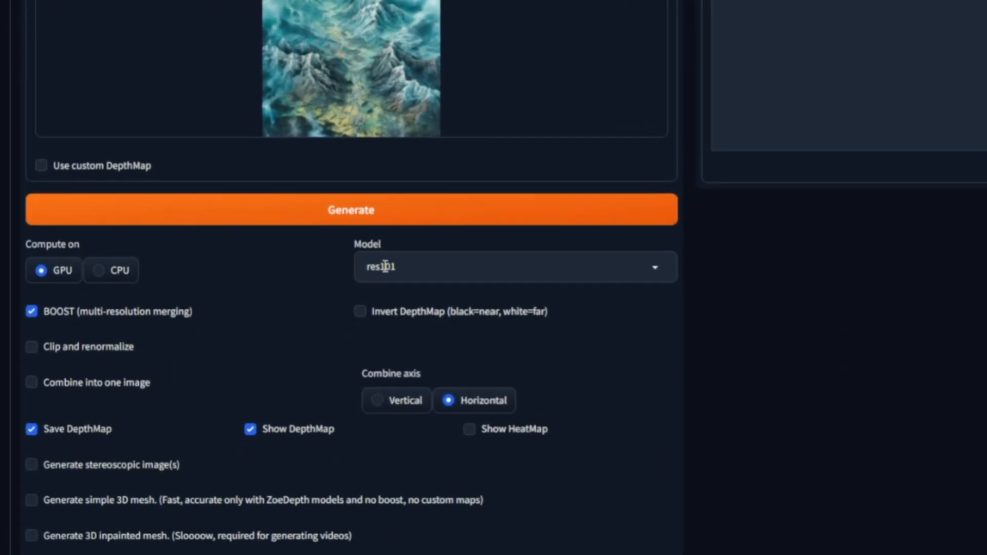
click(647, 271)
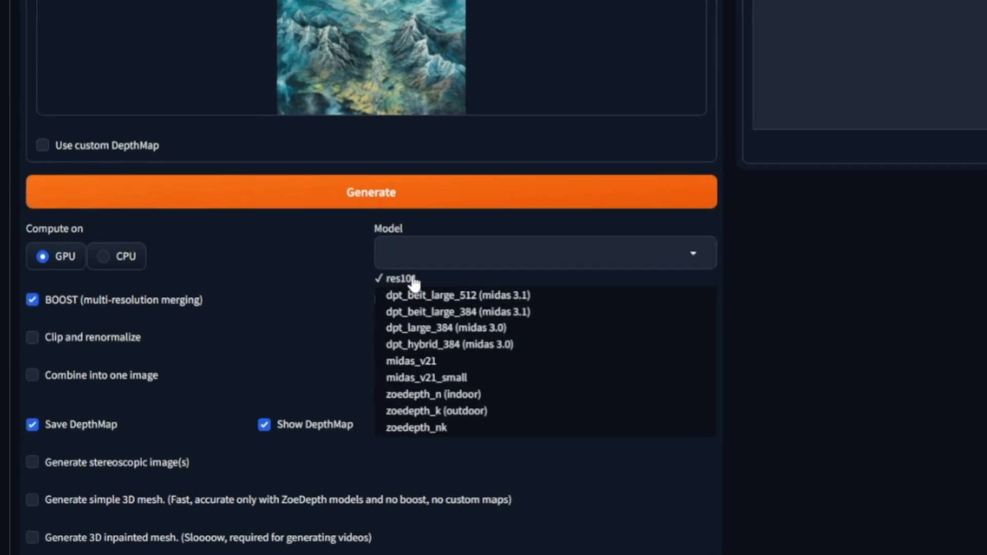
click(489, 363)
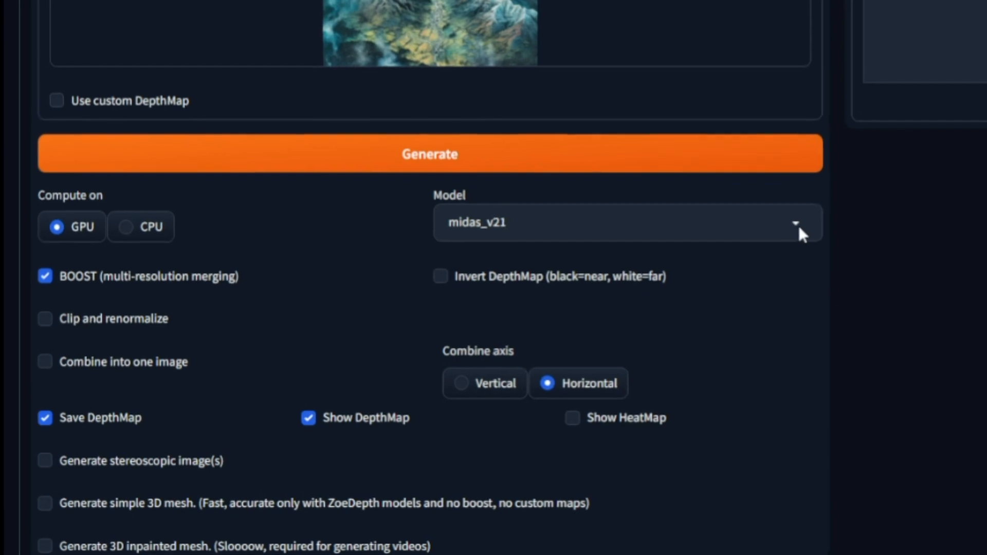
click(792, 227)
click(575, 257)
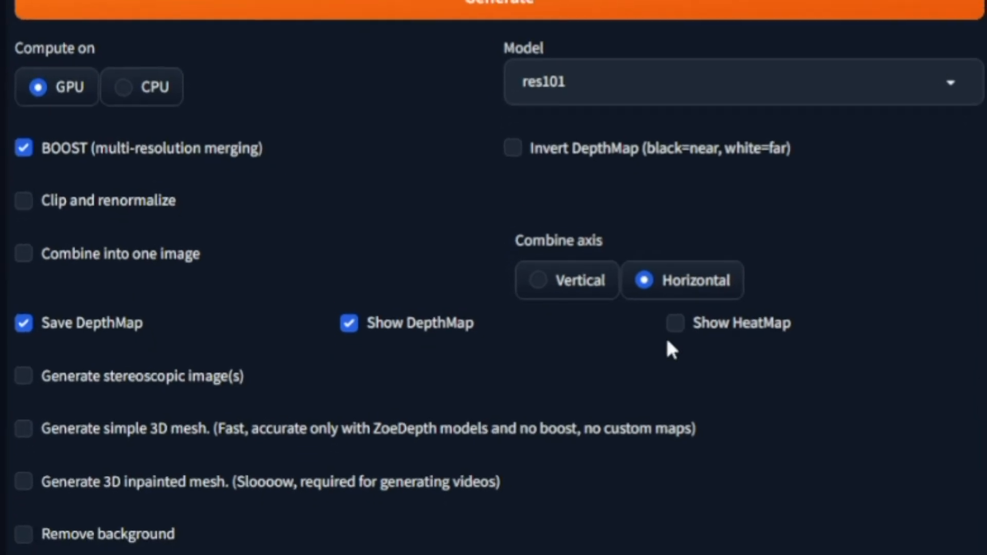
Step: Enable the heatmap output and generate the depth map of the mountain image
click(674, 323)
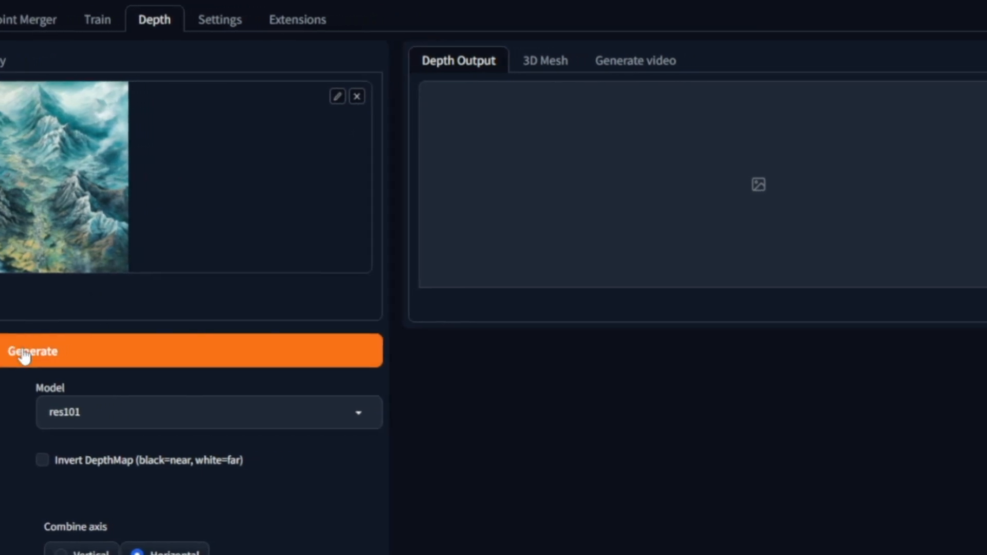
click(51, 352)
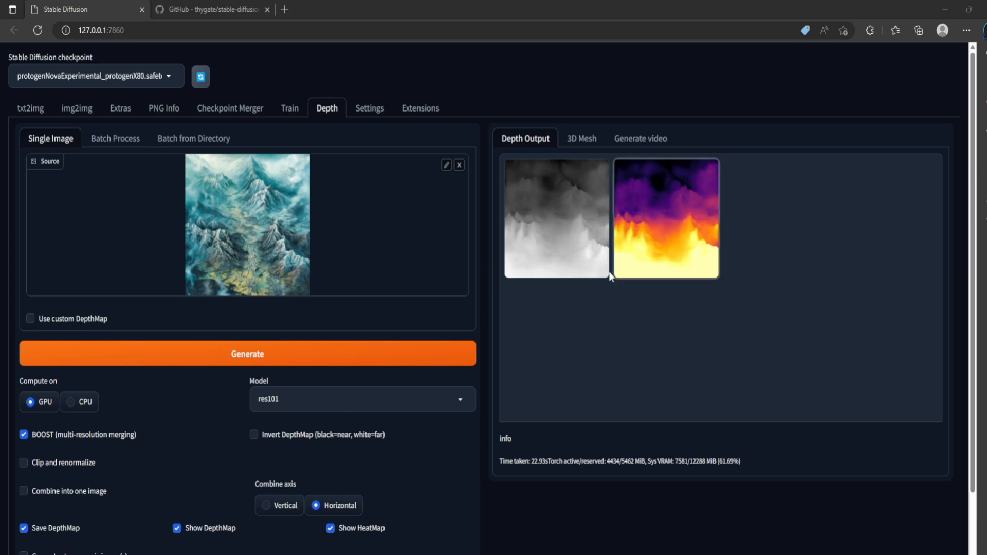
Step: Save the generated grayscale depth map to Downloads as a PNG image named depthmap3
click(564, 211)
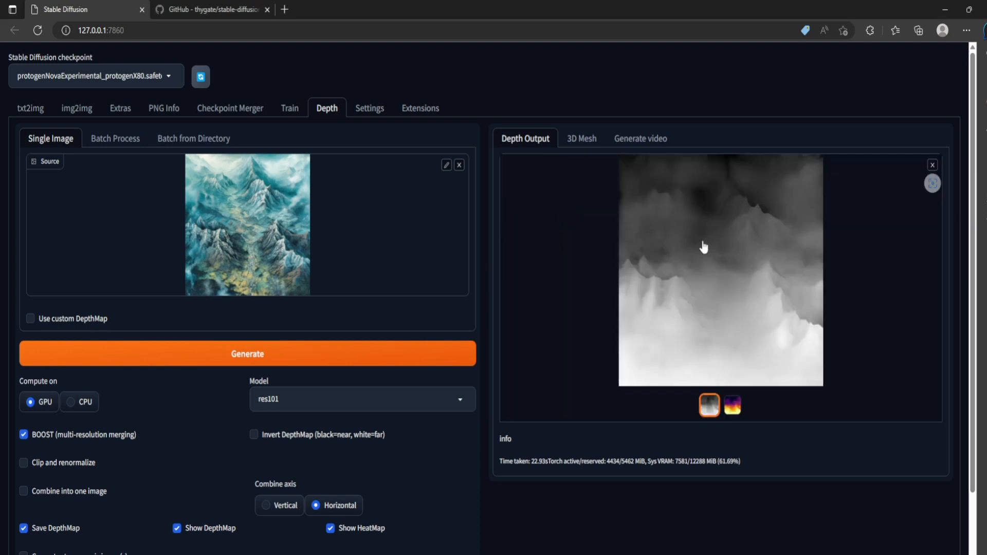
right_click(717, 252)
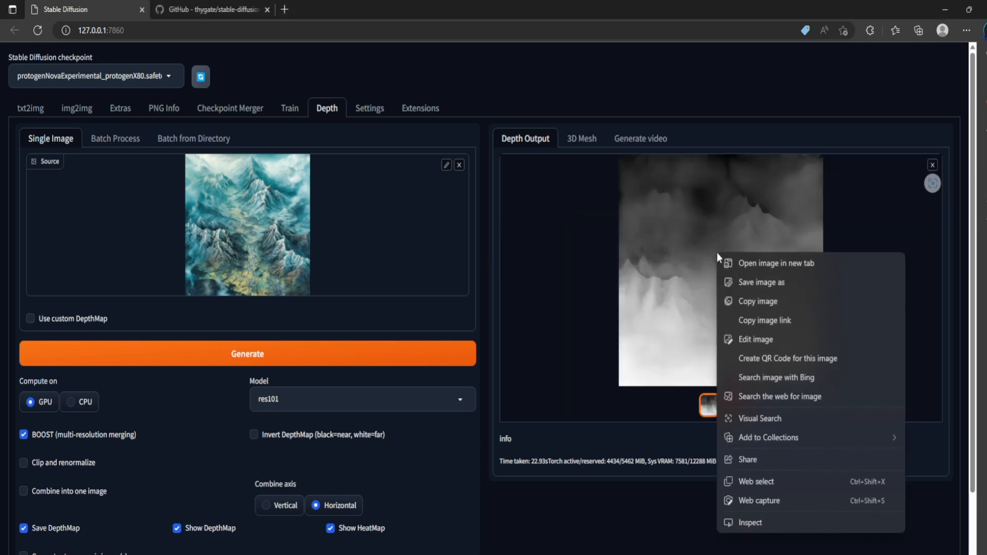
click(761, 284)
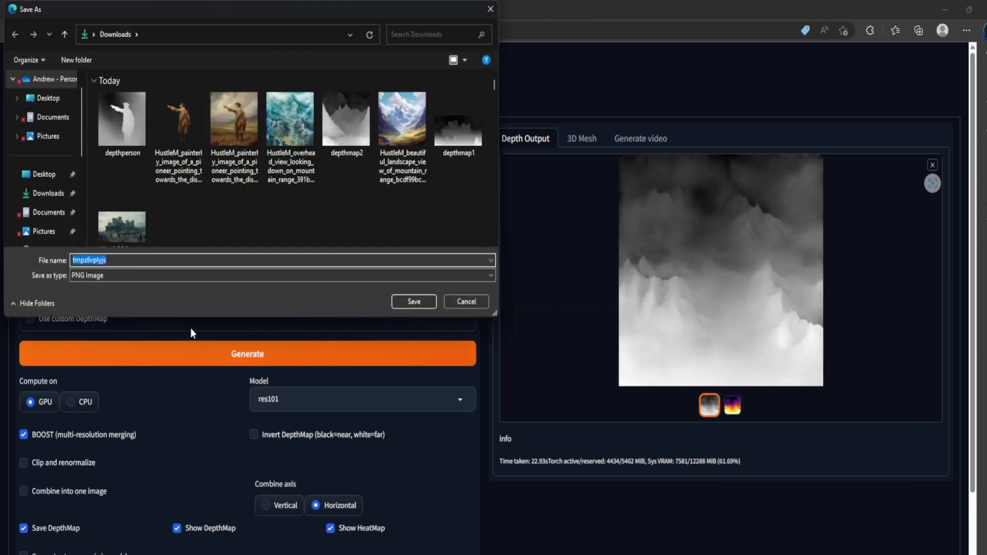
text(depthma)
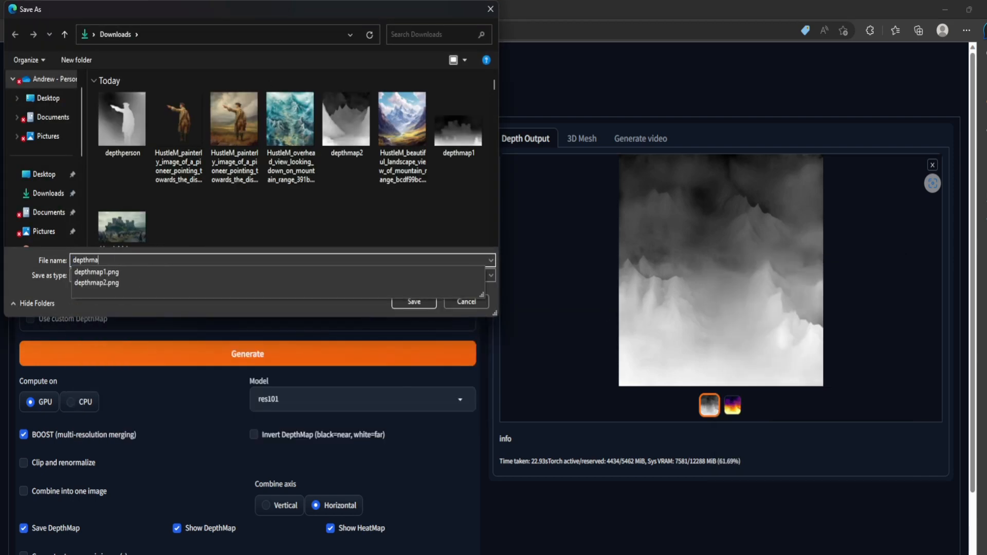
text(p3)
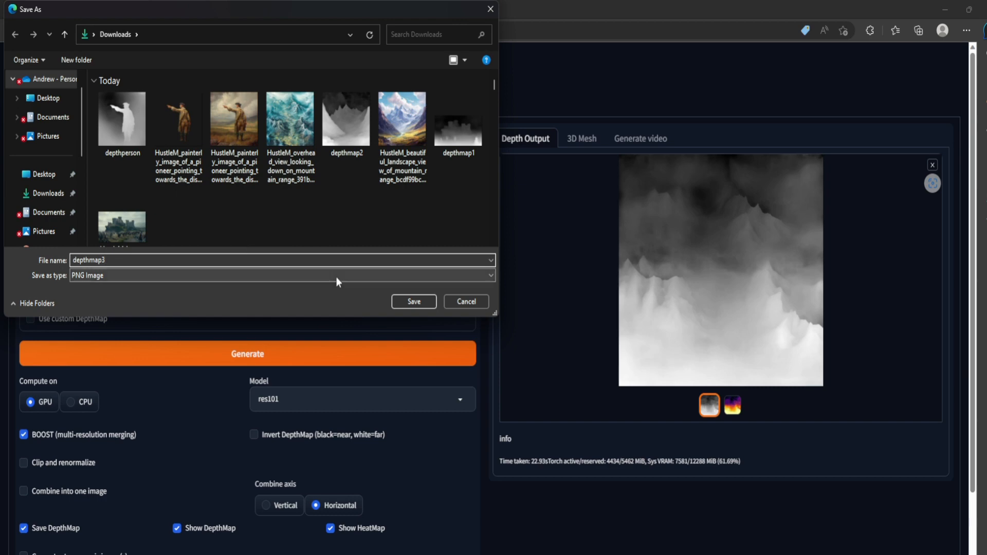
click(413, 302)
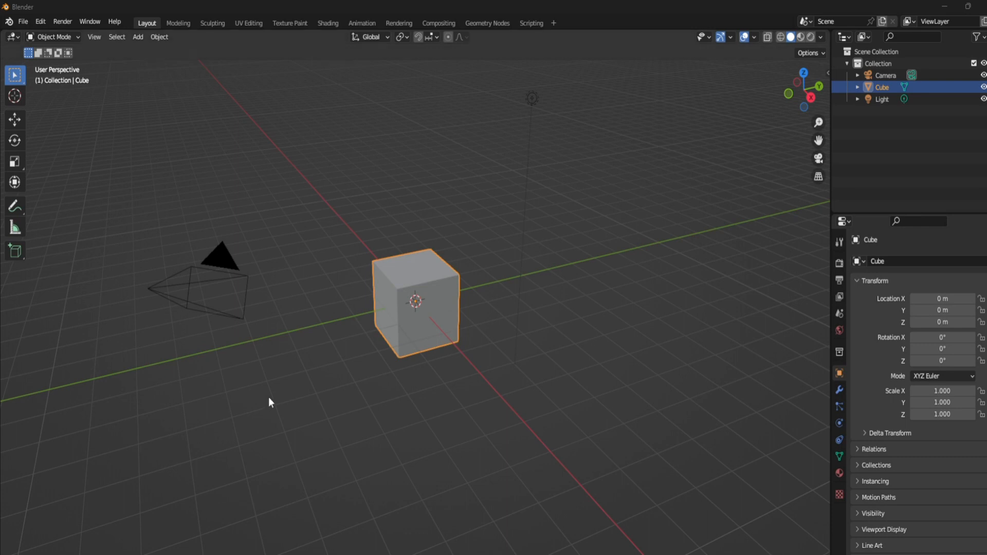
Step: Switch to Blender and create a new General file
click(27, 23)
mouse_move(40, 34)
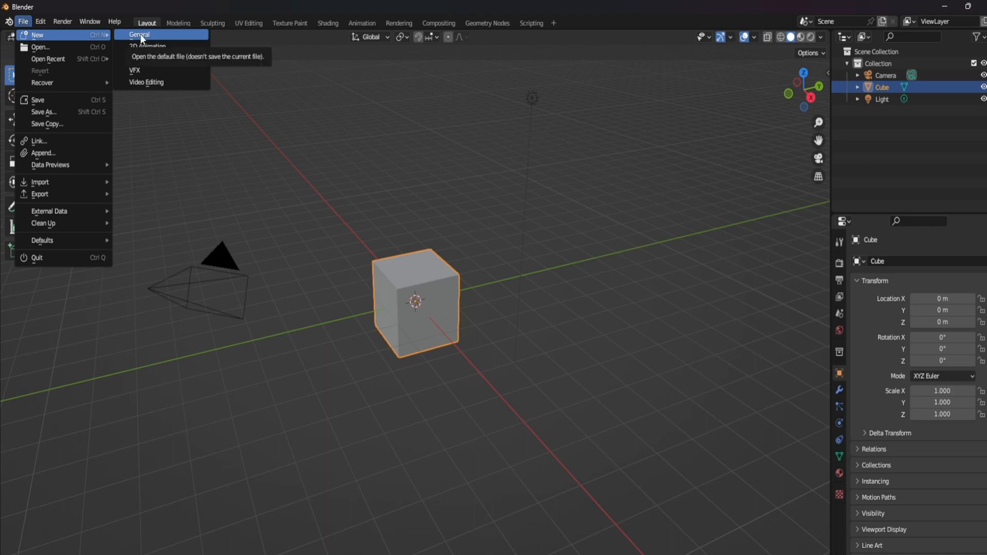
click(154, 36)
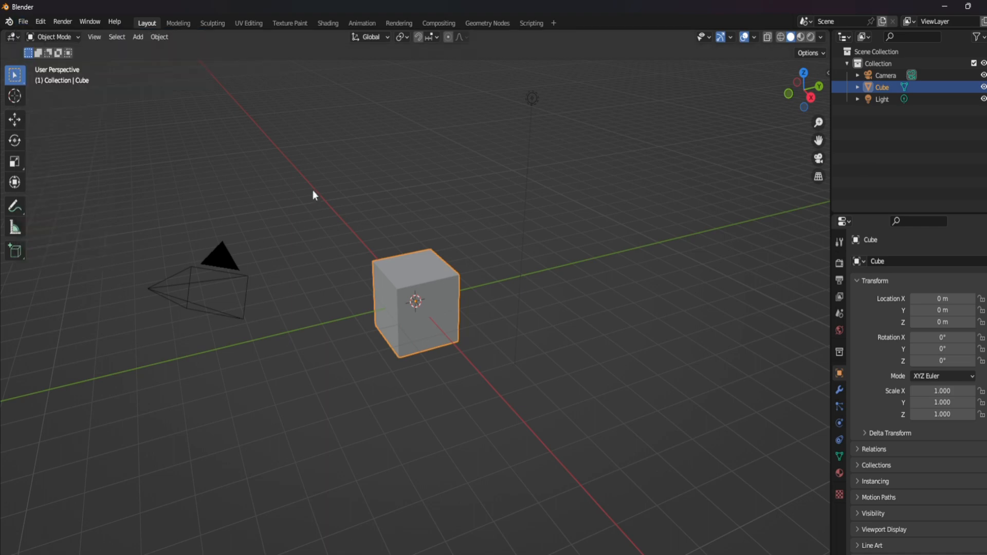
Step: Delete the default cube from the scene
click(319, 220)
click(440, 304)
key(Delete)
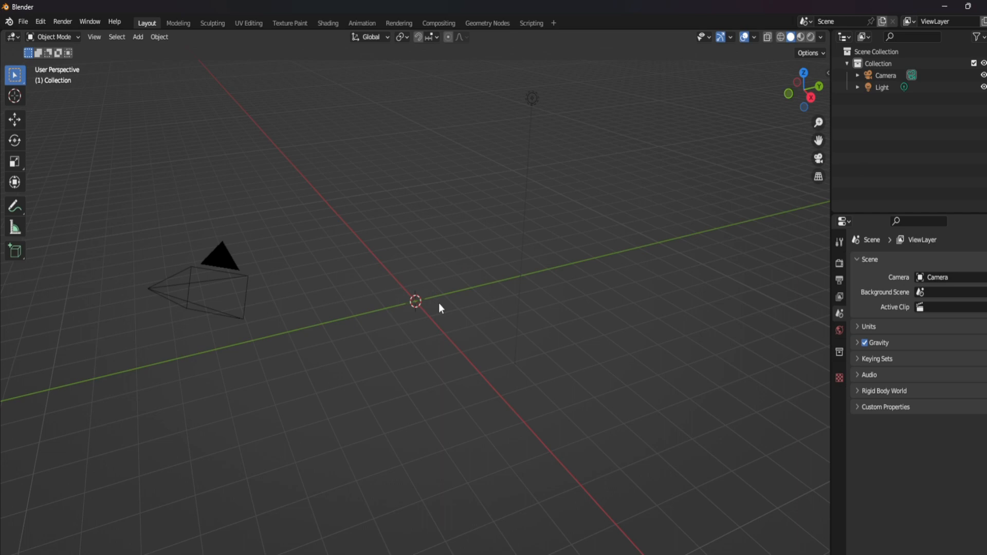
Step: Add a plane mesh at the scene origin
key(shift+a)
mouse_move(439, 303)
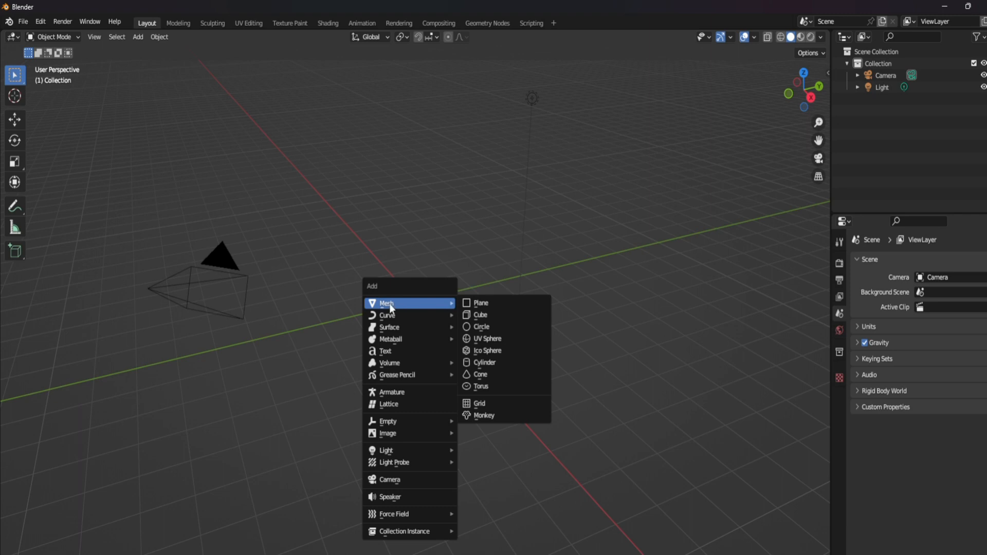
click(484, 308)
middle_drag(443, 325, 422, 334)
middle_drag(383, 383, 374, 408)
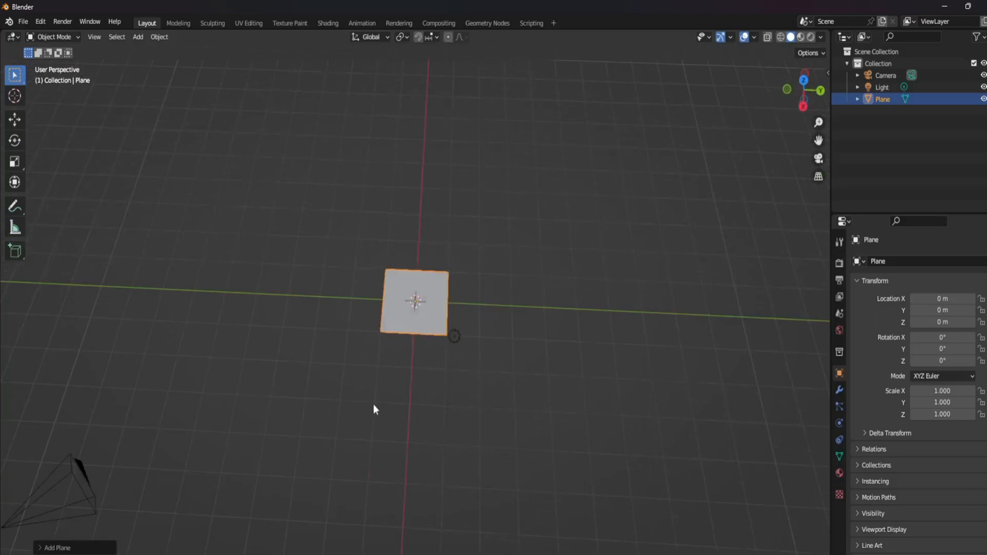
mouse_move(819, 140)
mouse_down()
mouse_move(812, 61)
mouse_move(797, 140)
mouse_move(797, 233)
mouse_move(801, 136)
mouse_up()
drag(422, 329, 399, 298)
middle_drag(501, 269, 505, 290)
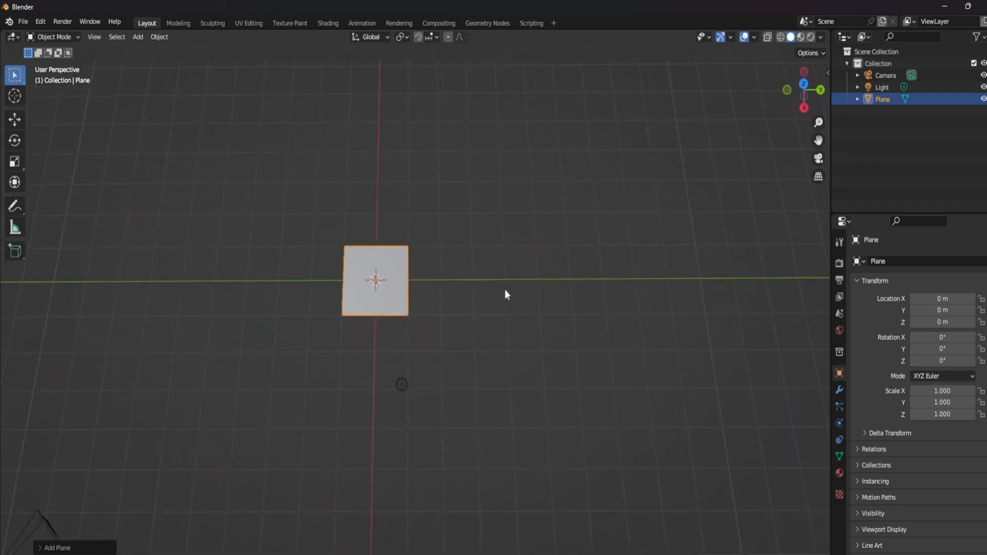
scroll(505, 289, up, 3)
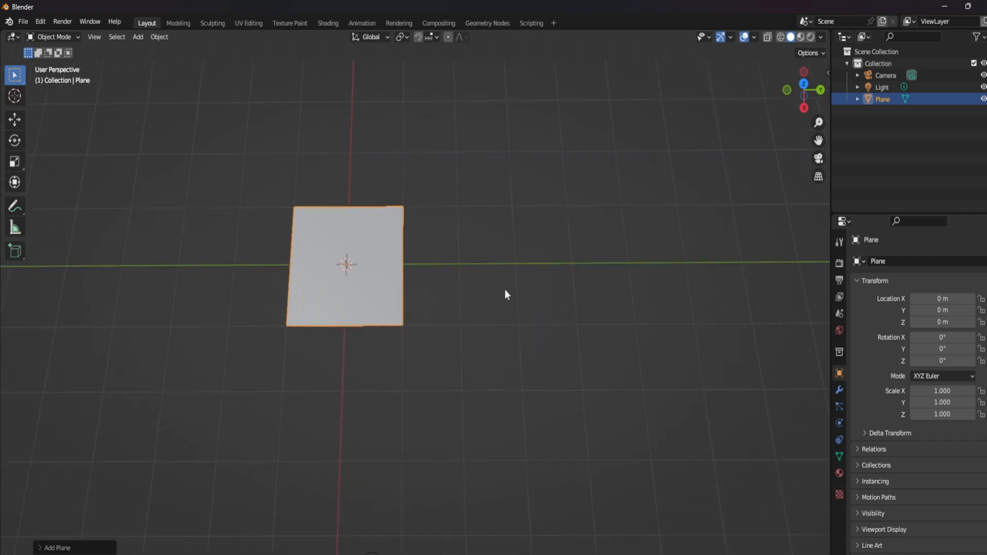
Step: Select the plane and open it in Edit Mode in the Modeling workspace
scroll(505, 289, down, 3)
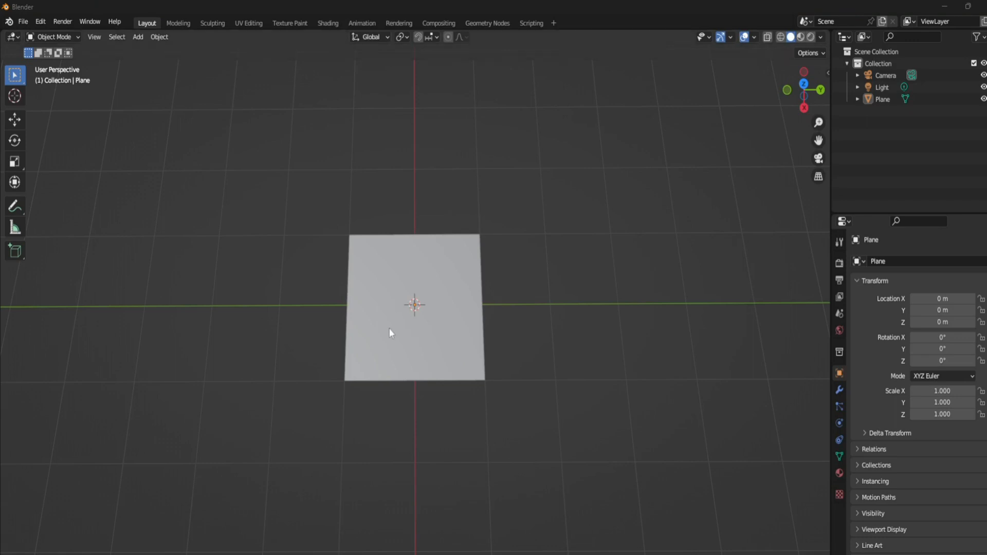
click(390, 281)
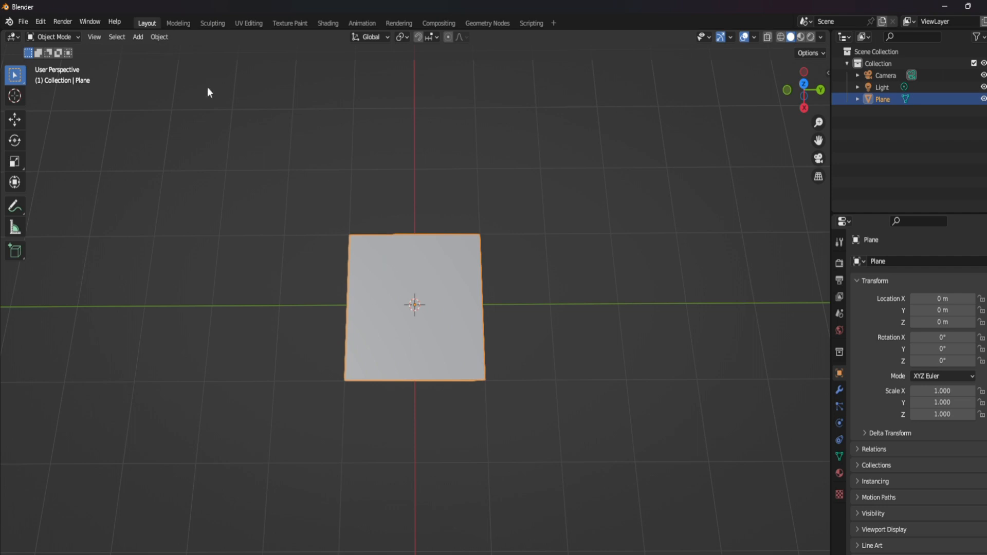
click(176, 24)
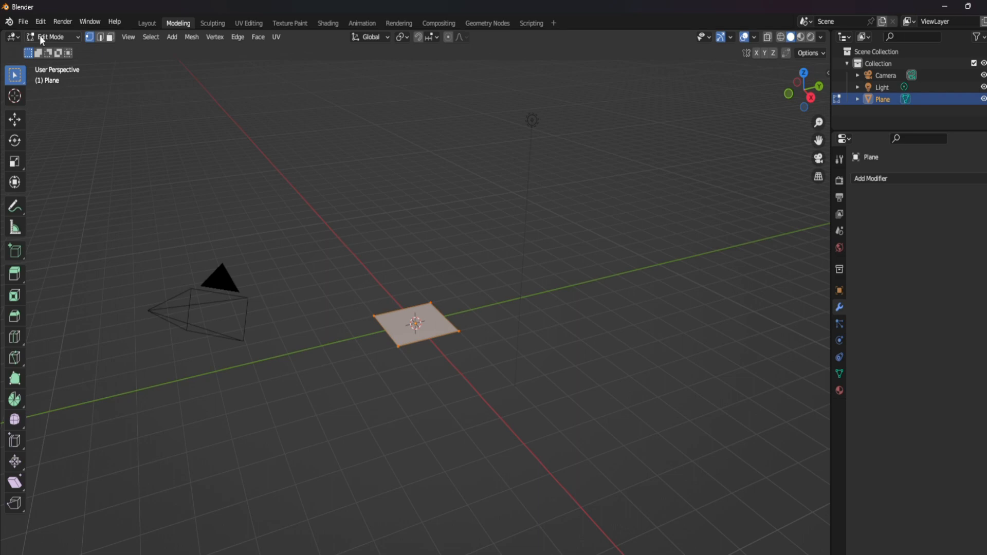
click(66, 40)
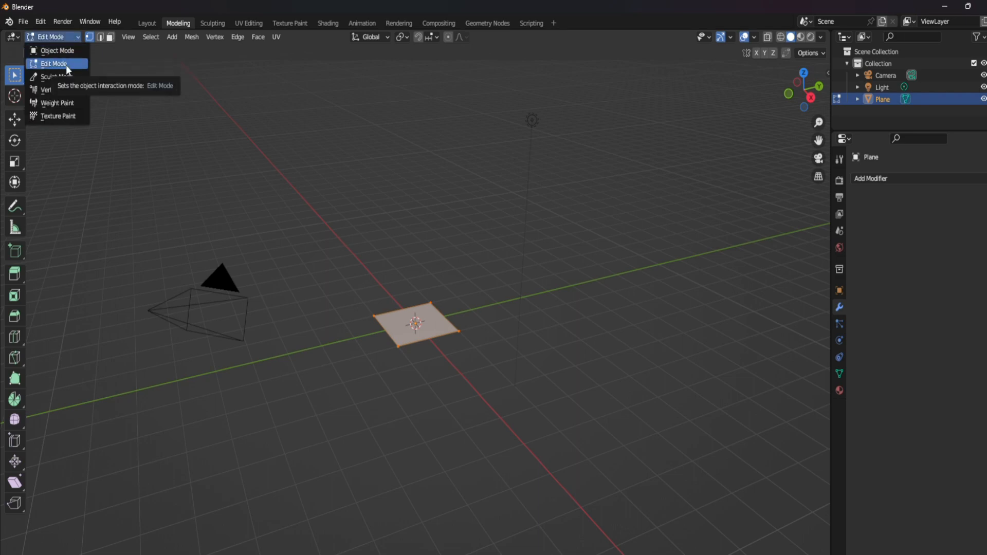
click(69, 34)
Step: Subdivide the plane's mesh with 100 cuts and clear the vertex selection
middle_drag(326, 233, 326, 308)
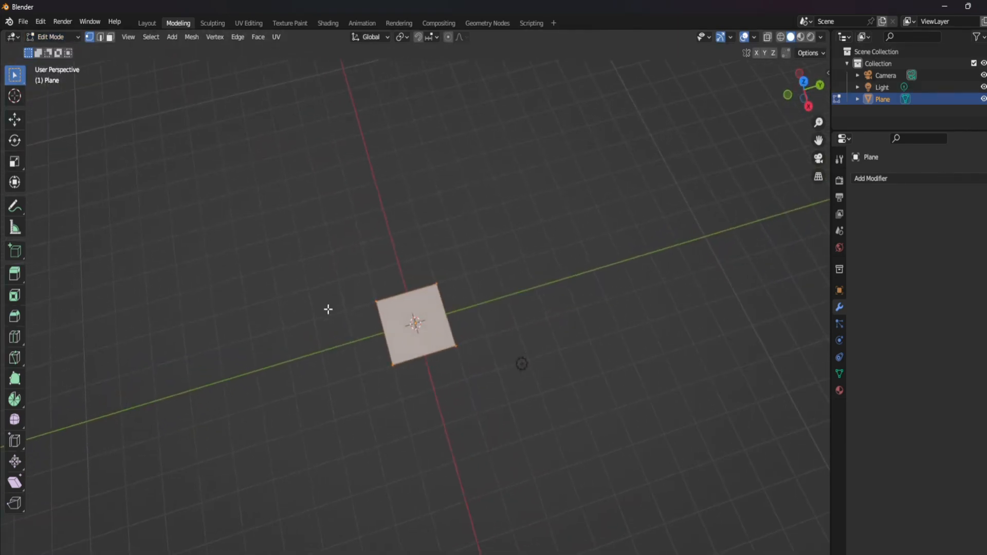
right_click(405, 309)
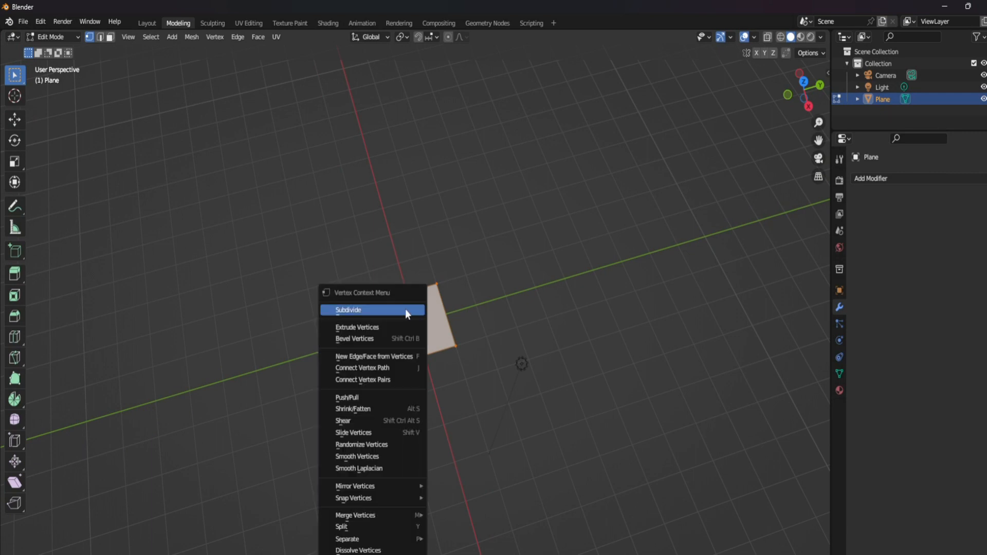
click(370, 312)
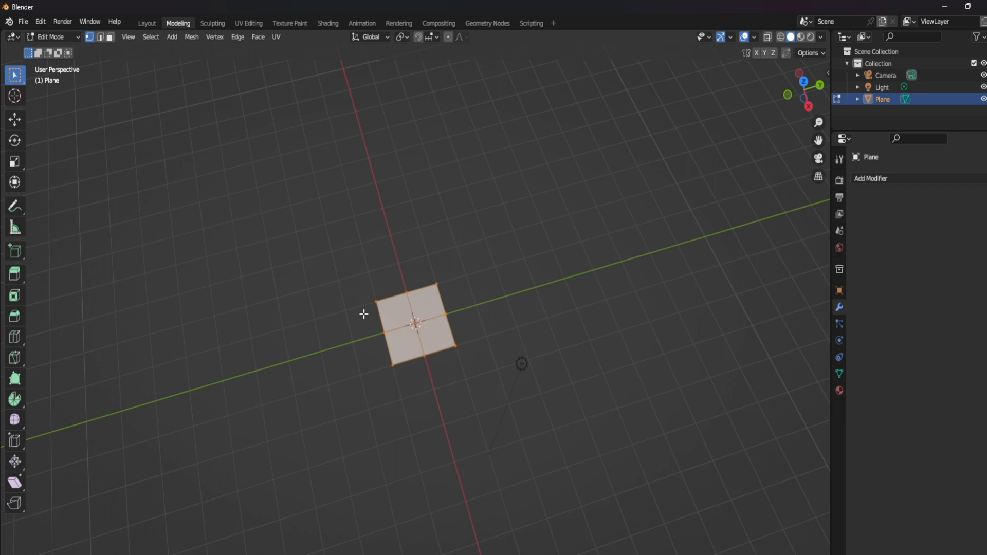
click(56, 554)
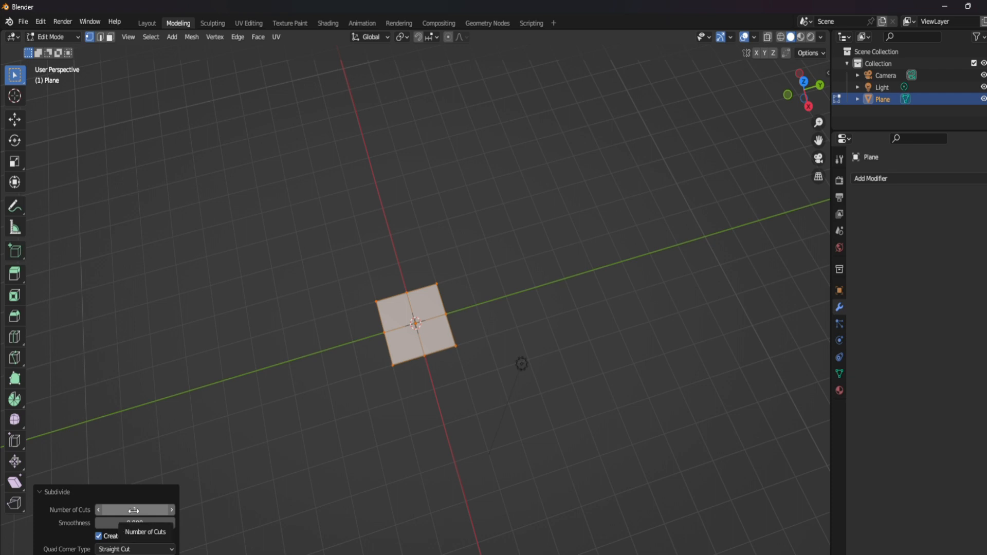
click(133, 510)
text(100)
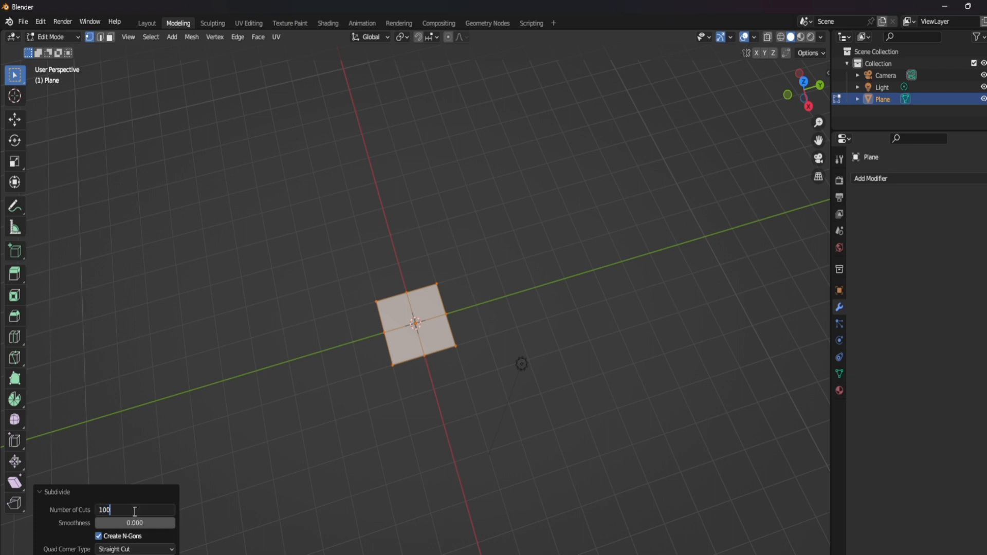
key(Return)
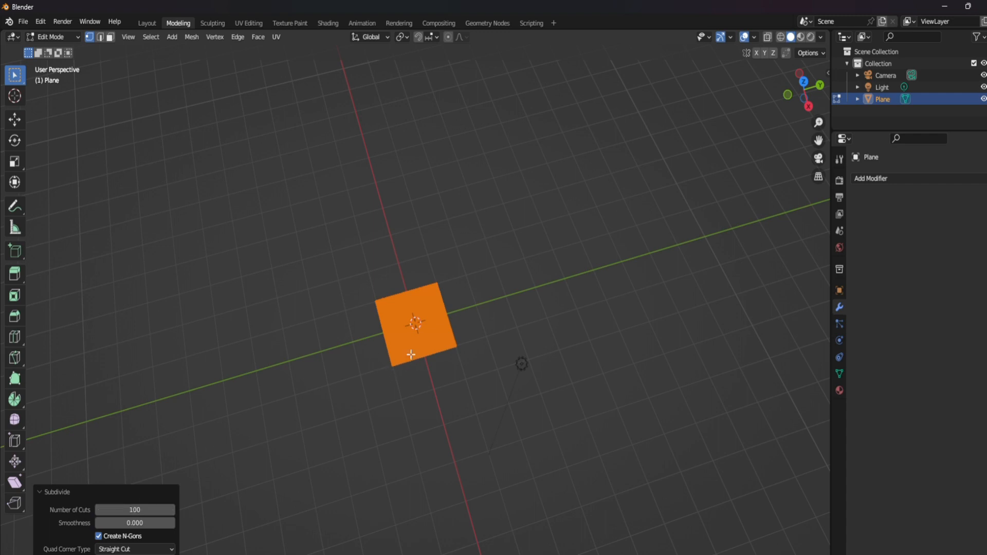
click(378, 357)
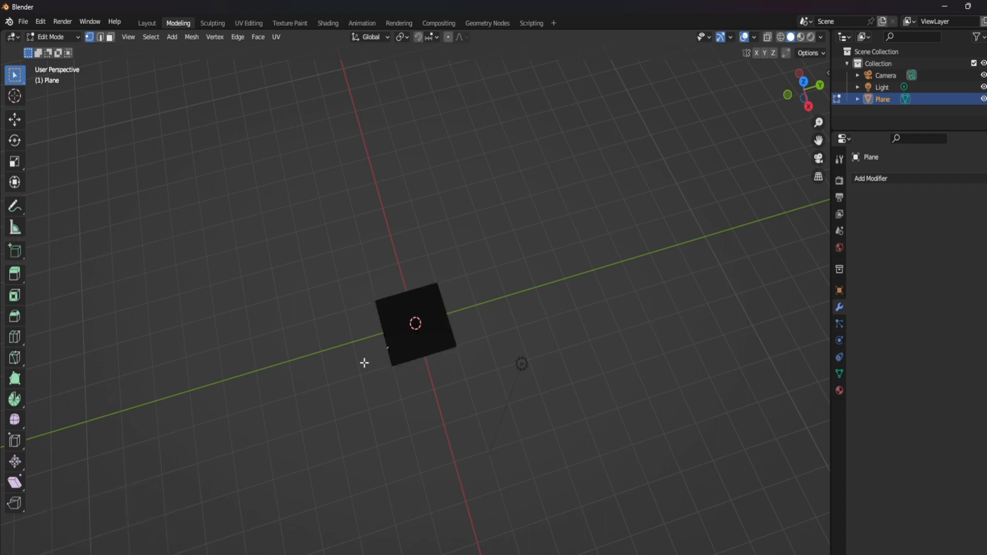
scroll(364, 363, up, 9)
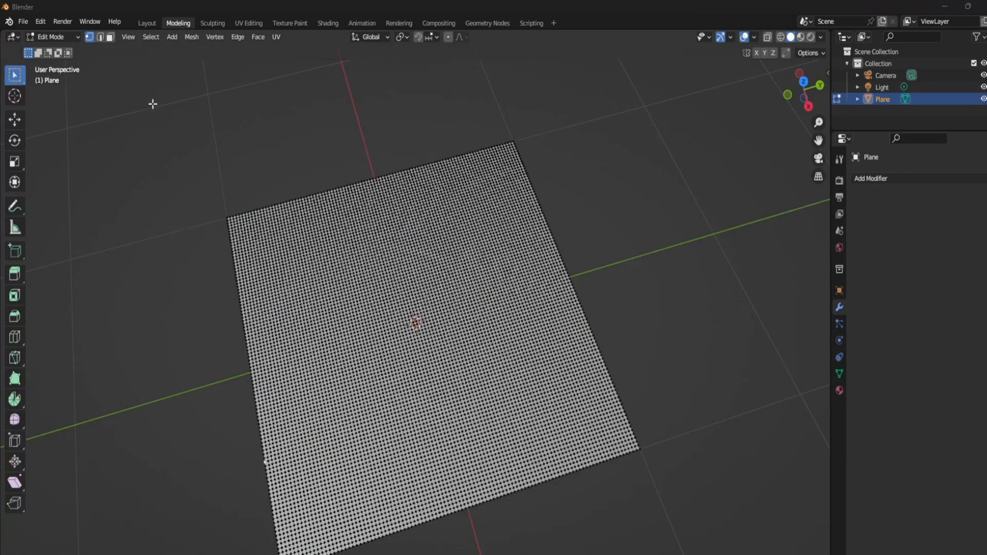
Step: Return to Object Mode and add a Displace modifier with a new texture to the plane
click(60, 37)
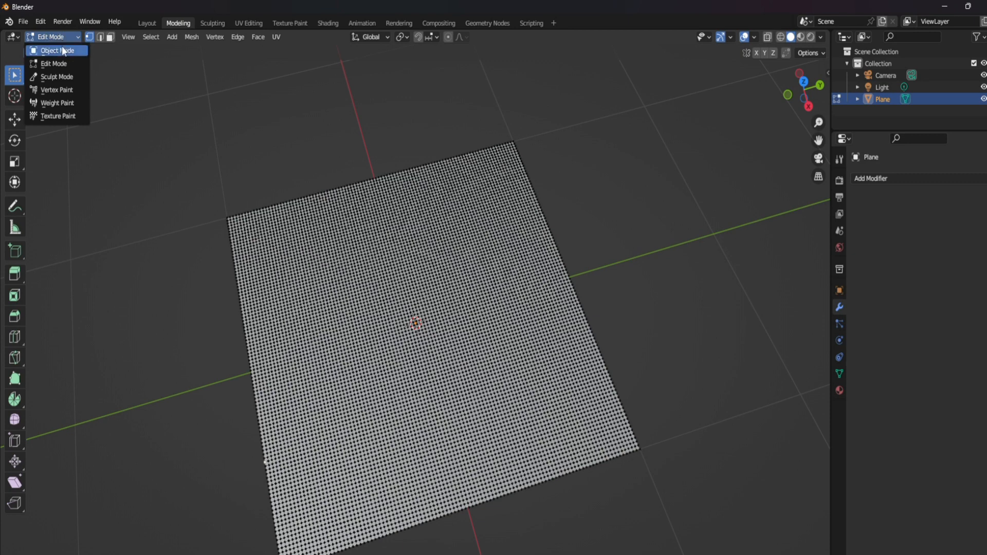
click(57, 50)
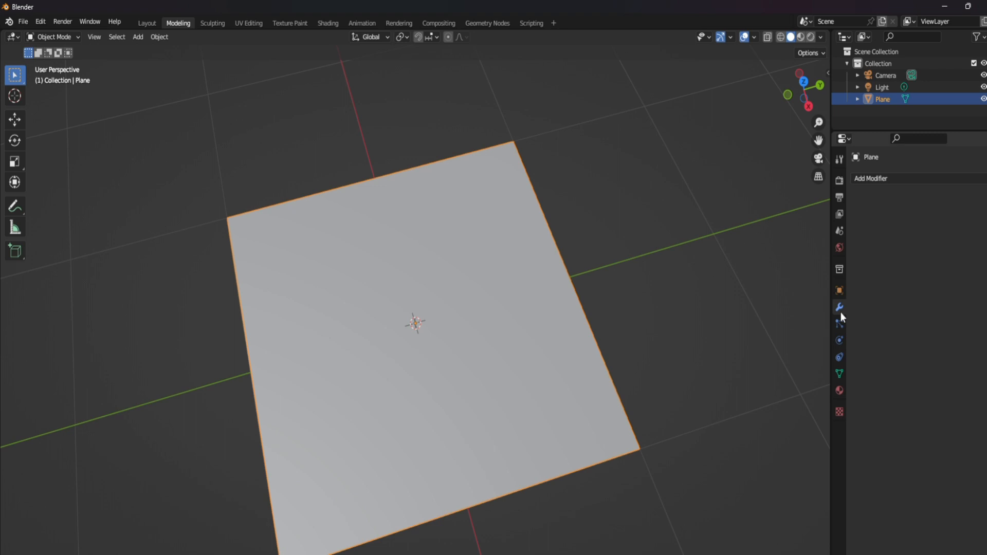
click(928, 180)
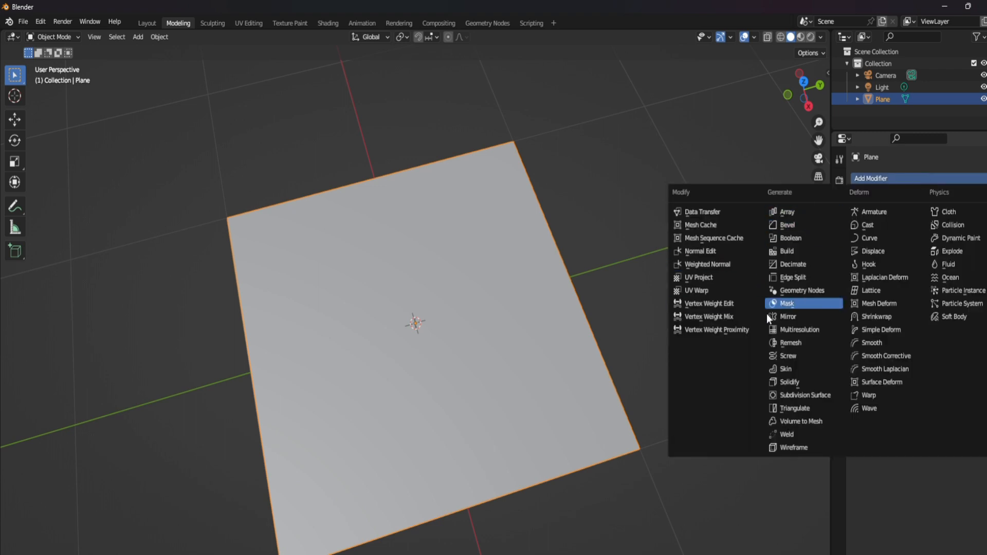
click(885, 252)
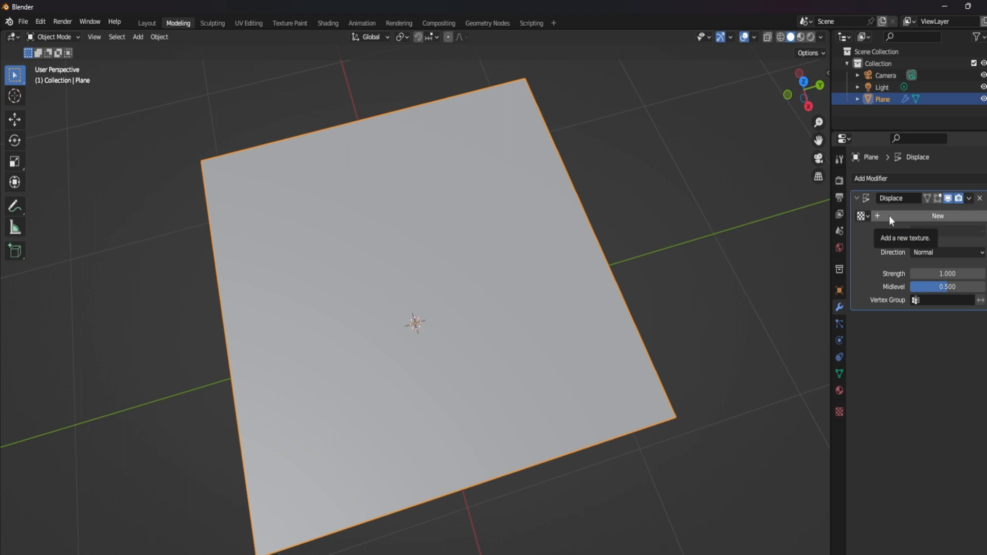
click(917, 213)
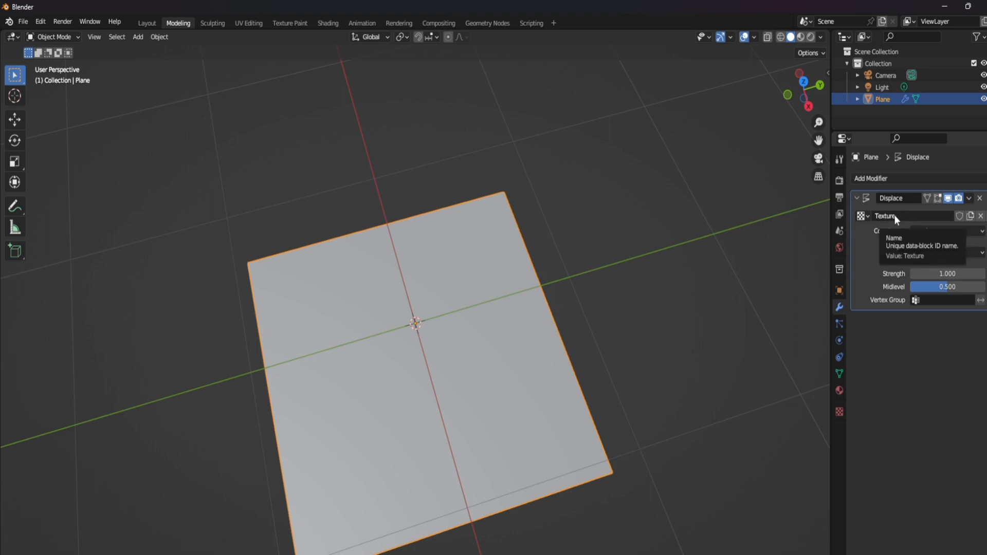
Step: Load depthmap3.png from Downloads as the image of the Displace modifier's texture
click(839, 411)
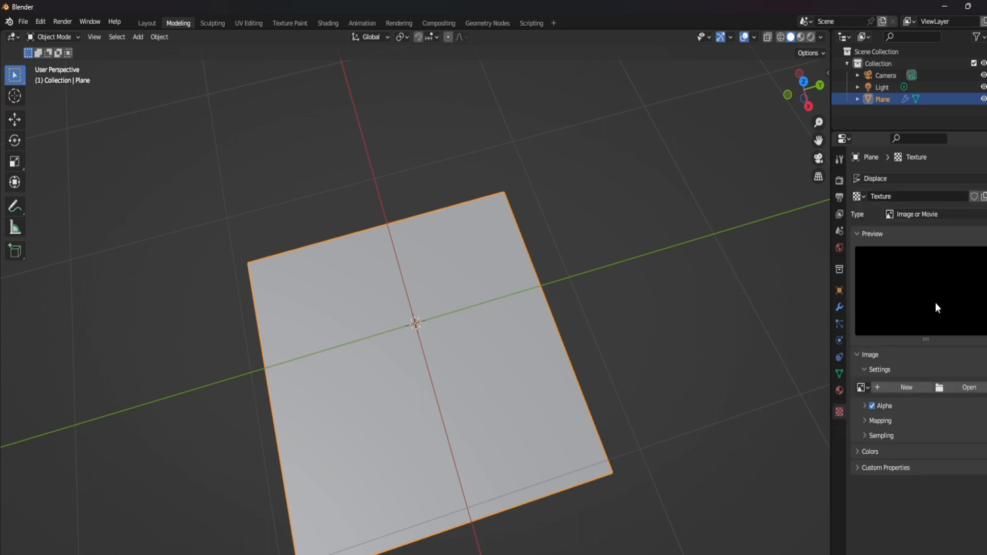
click(958, 389)
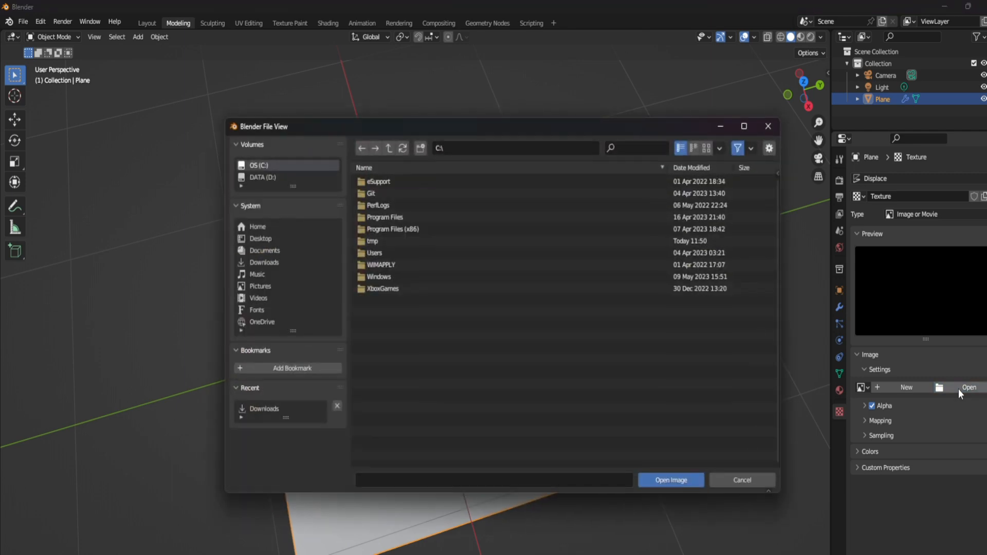
click(267, 261)
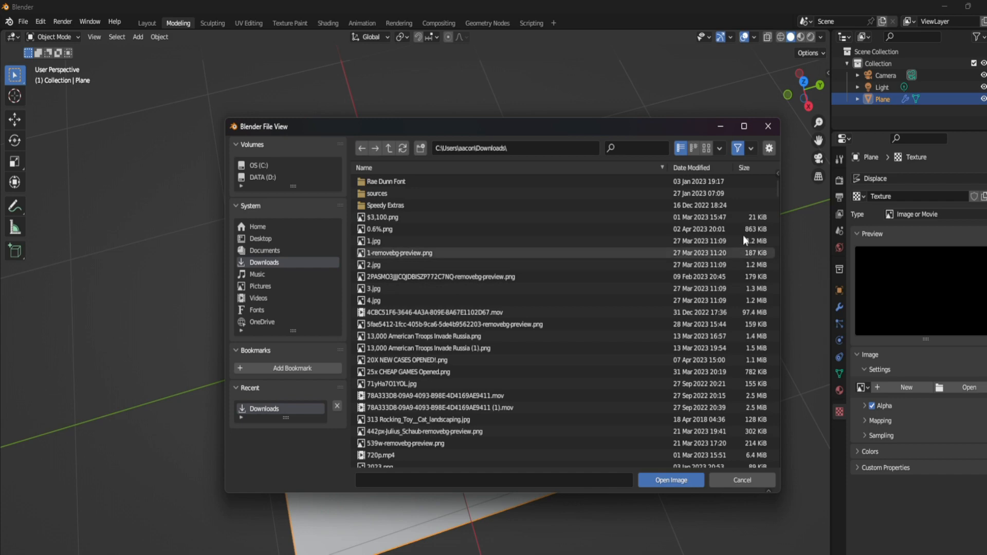
drag(777, 188, 776, 261)
click(406, 208)
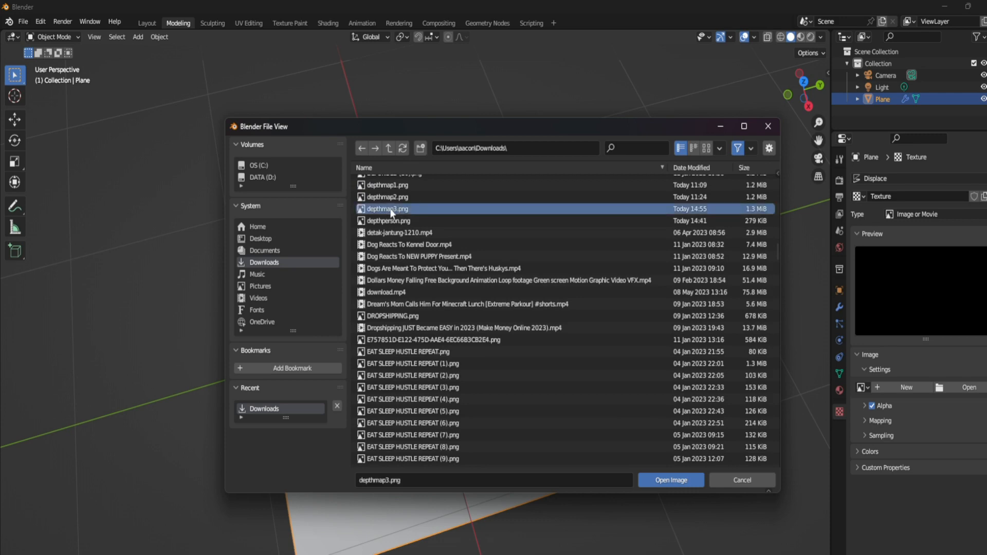
click(682, 477)
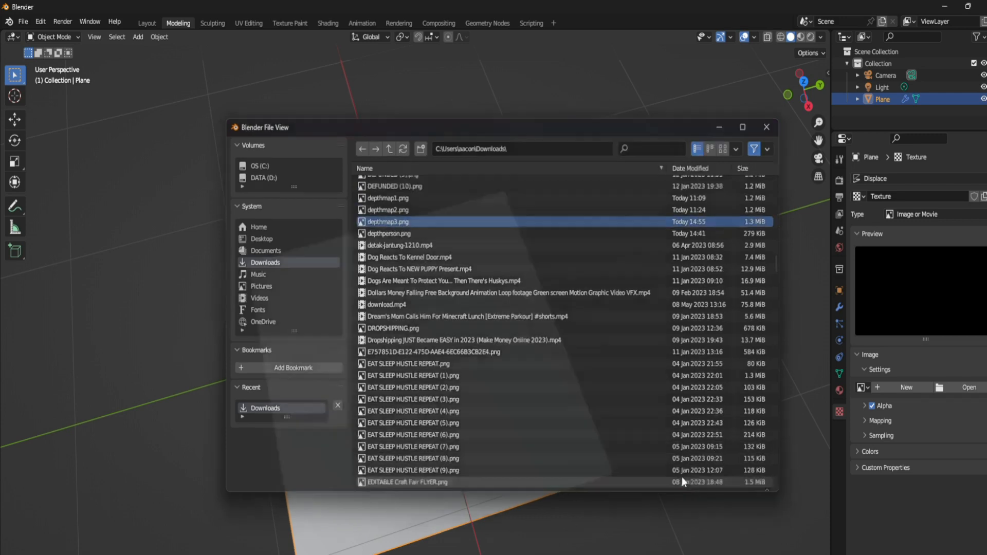
middle_drag(675, 392, 559, 340)
scroll(560, 346, down, 1)
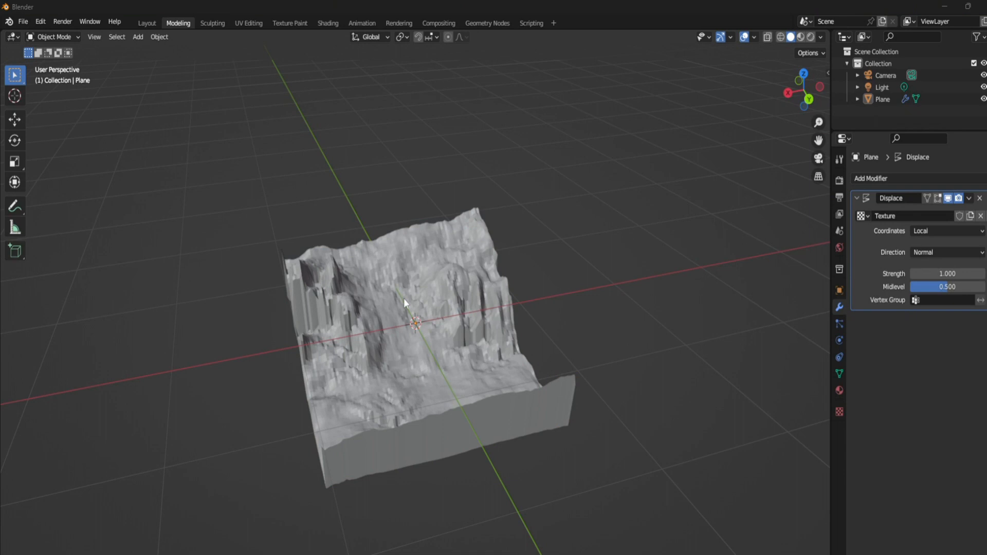
Step: Apply Shade Smooth to the displaced plane
click(430, 274)
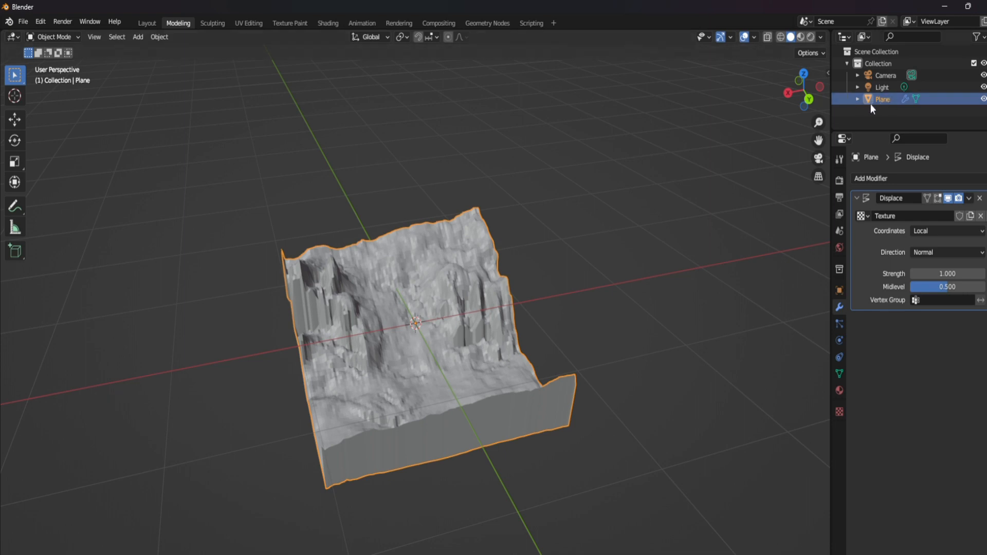
right_click(430, 290)
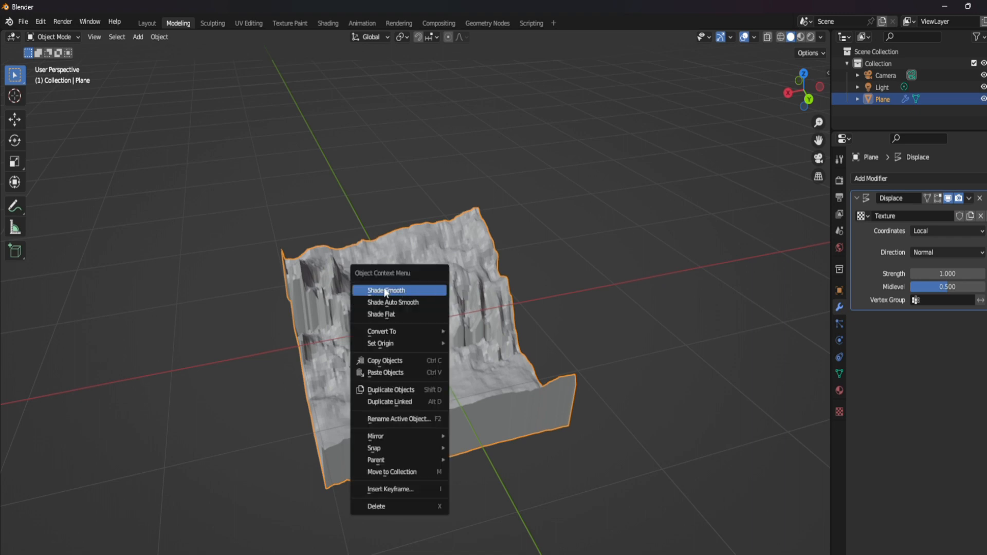
click(411, 291)
mouse_move(548, 315)
middle_down()
mouse_move(417, 270)
mouse_move(453, 305)
mouse_move(558, 315)
middle_up()
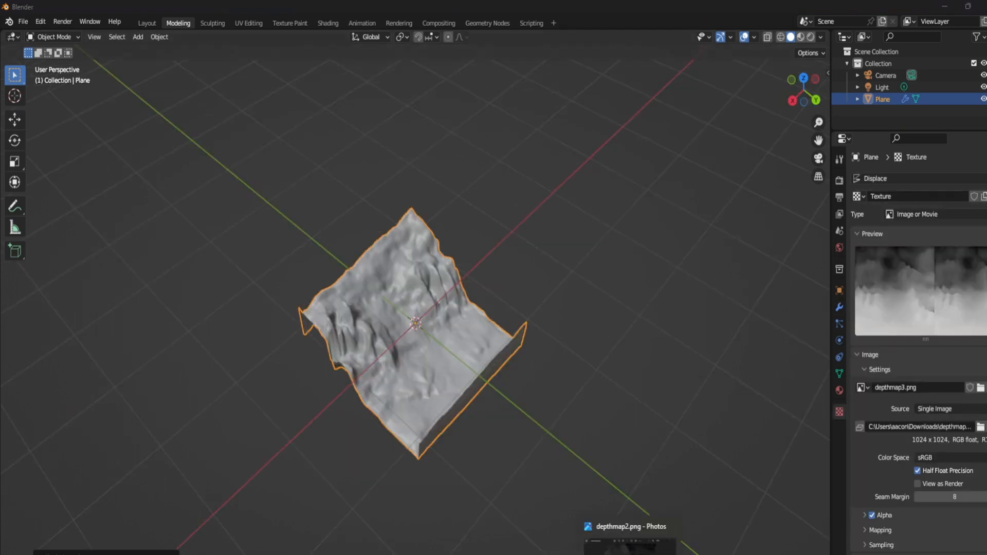
Step: View the original Midjourney mountain image in Discord, then return to Blender and reselect the plane
click(582, 553)
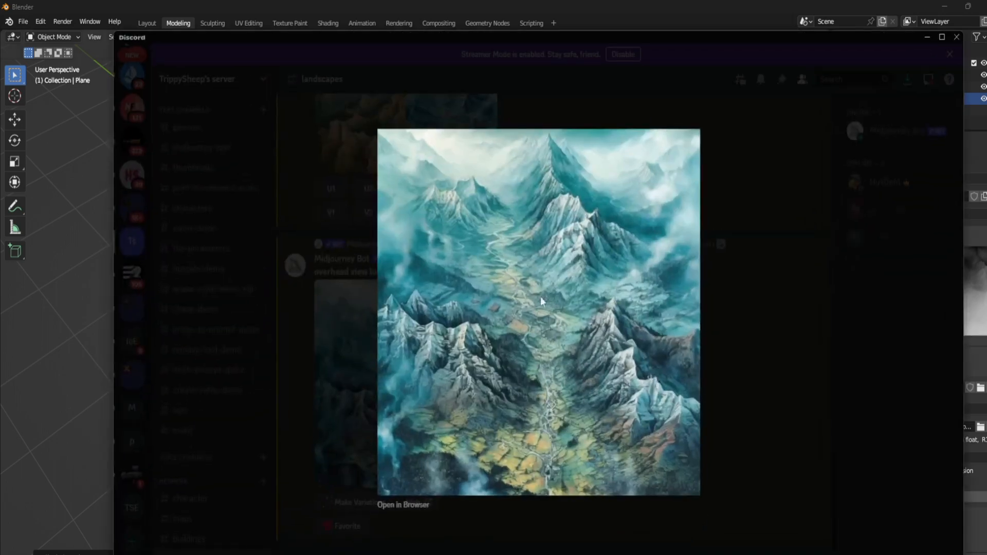
click(97, 321)
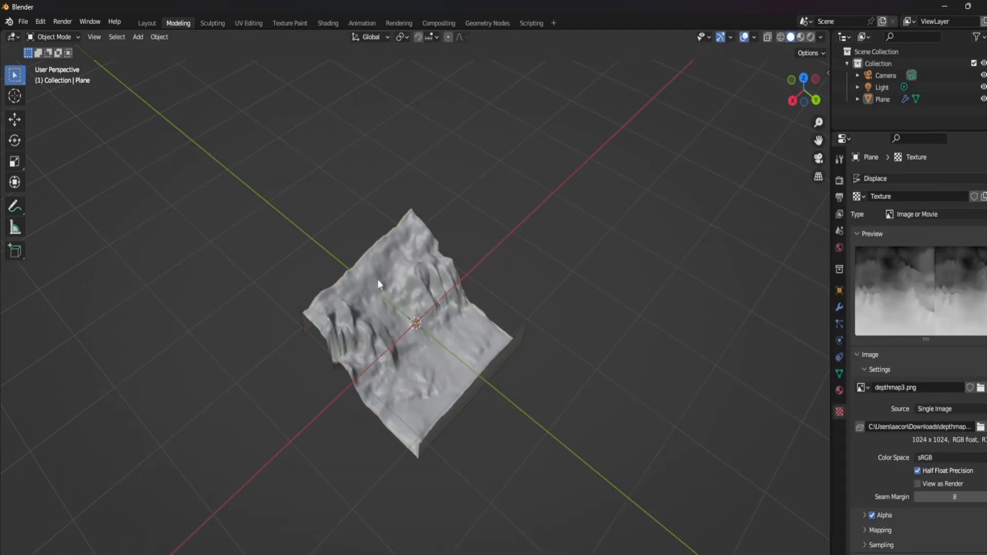
click(410, 358)
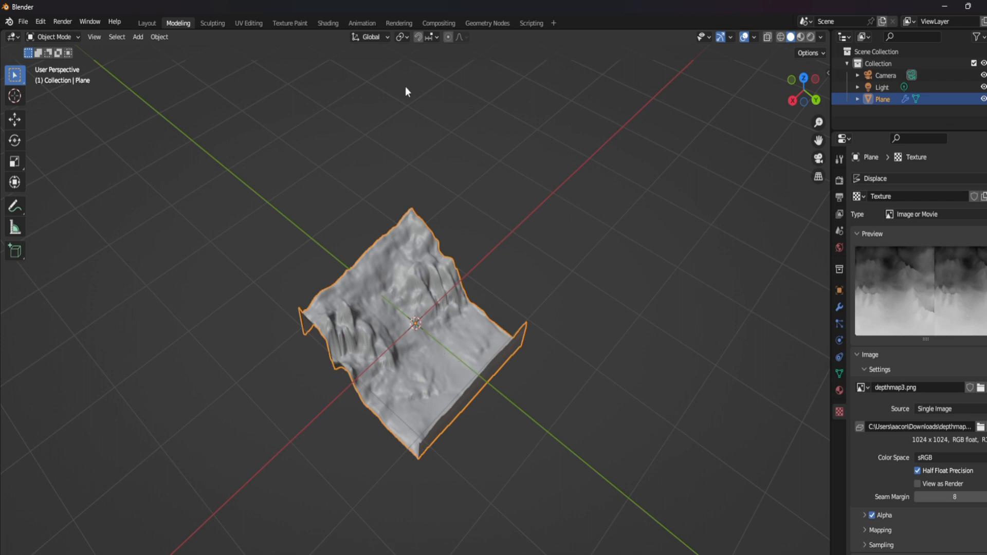
Step: In the Shading workspace, create a new material for the plane and add an Image Texture node beside the Principled BSDF
click(328, 23)
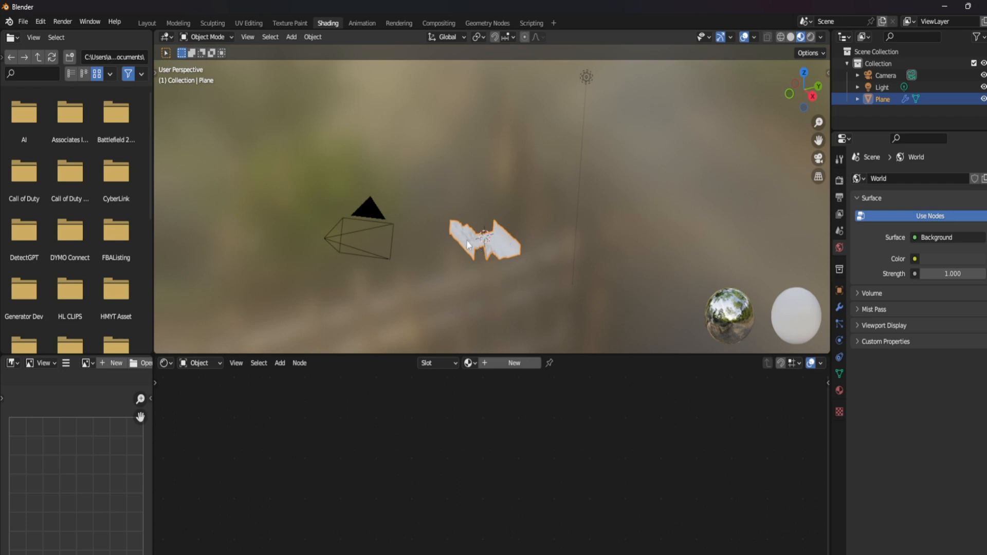
click(508, 364)
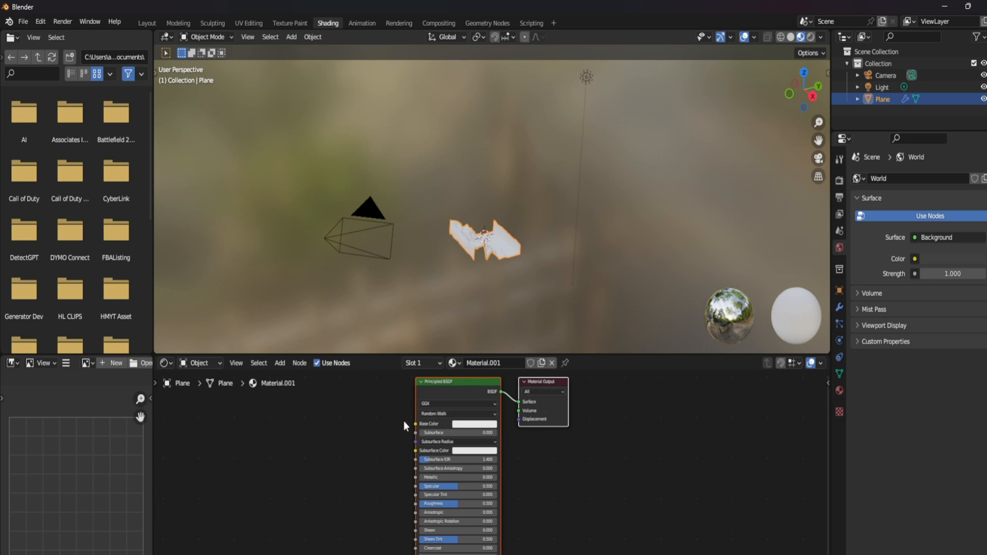
click(331, 430)
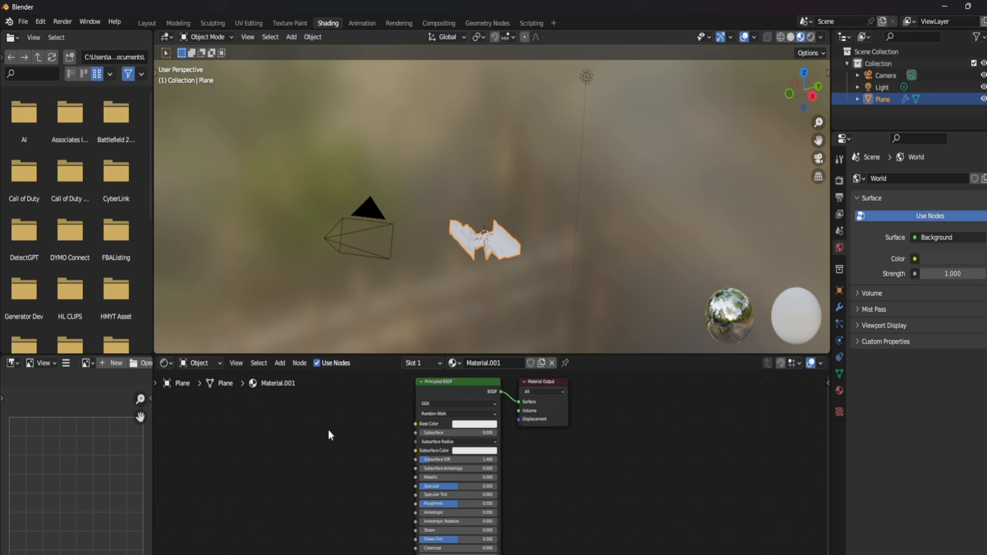
key(shift+a)
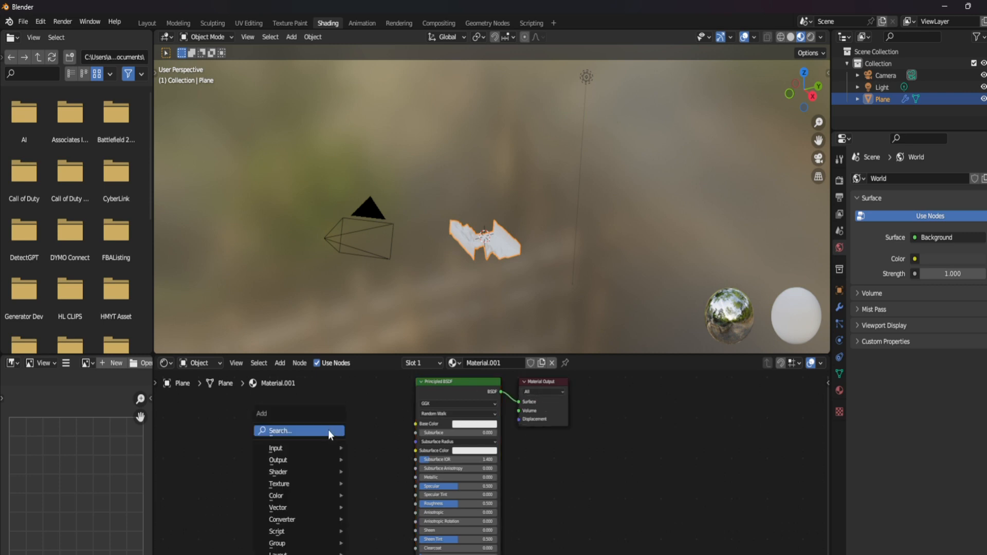
mouse_move(326, 483)
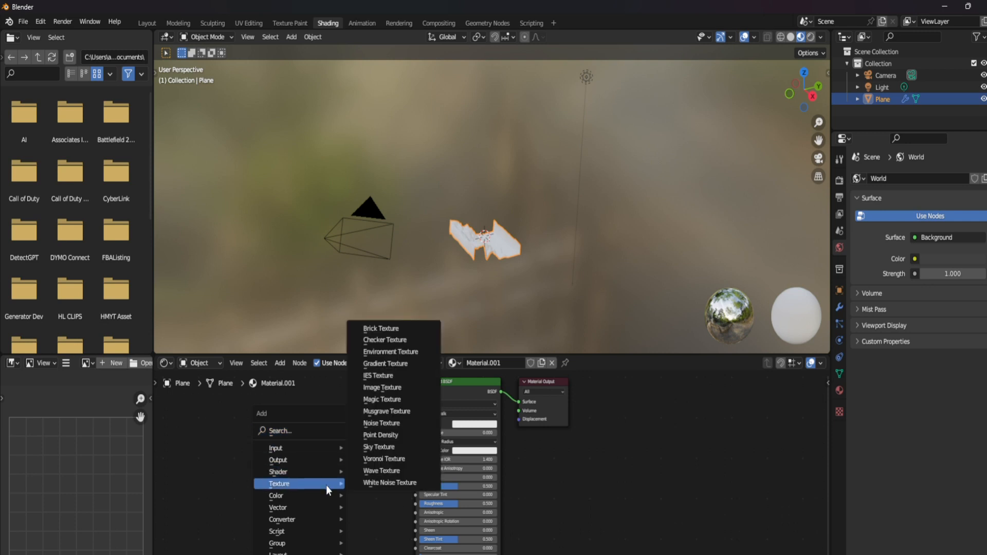
click(382, 387)
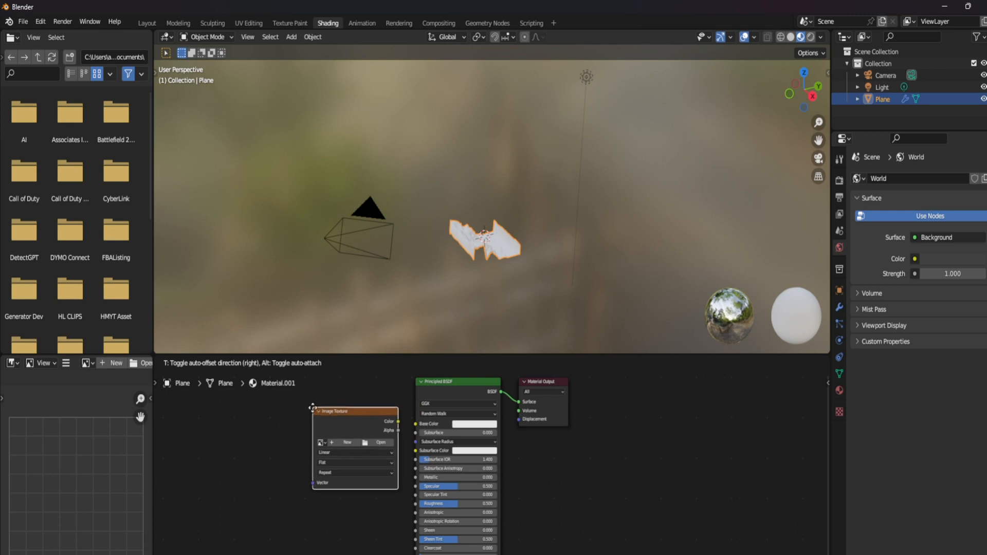
click(310, 411)
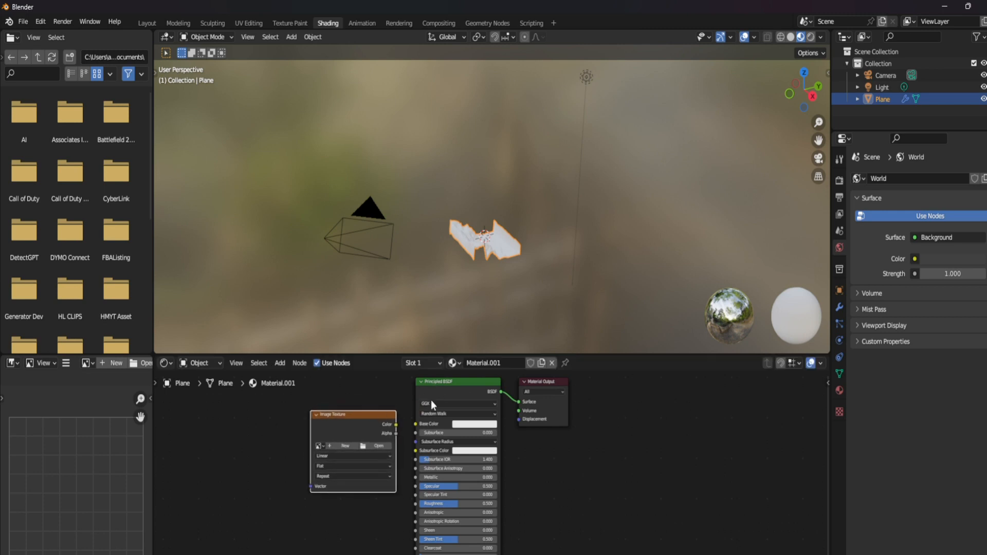
Step: Load the PNG "overhead_view_looking_down_on_mountain_range" from the Downloads folder into the Image Texture node
click(377, 447)
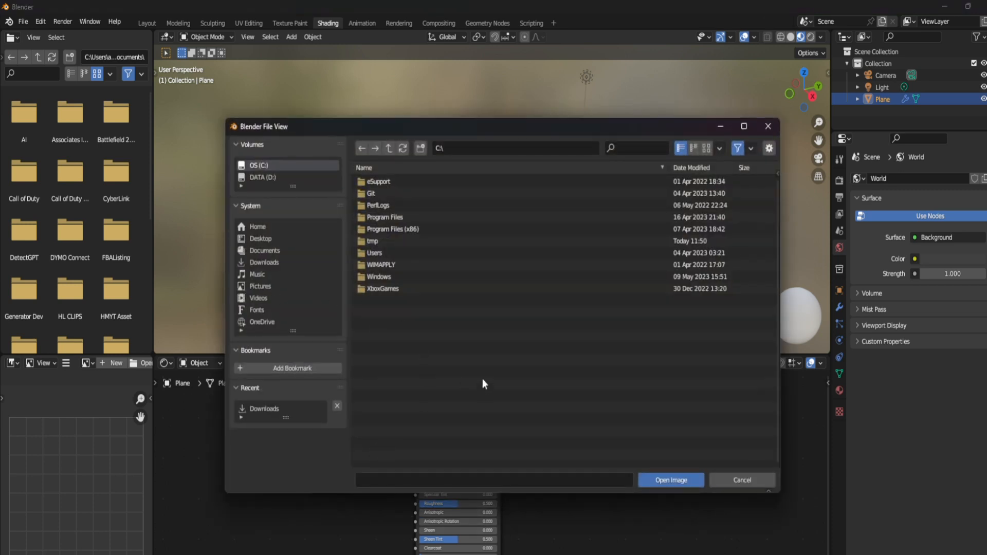
key(alt+Tab)
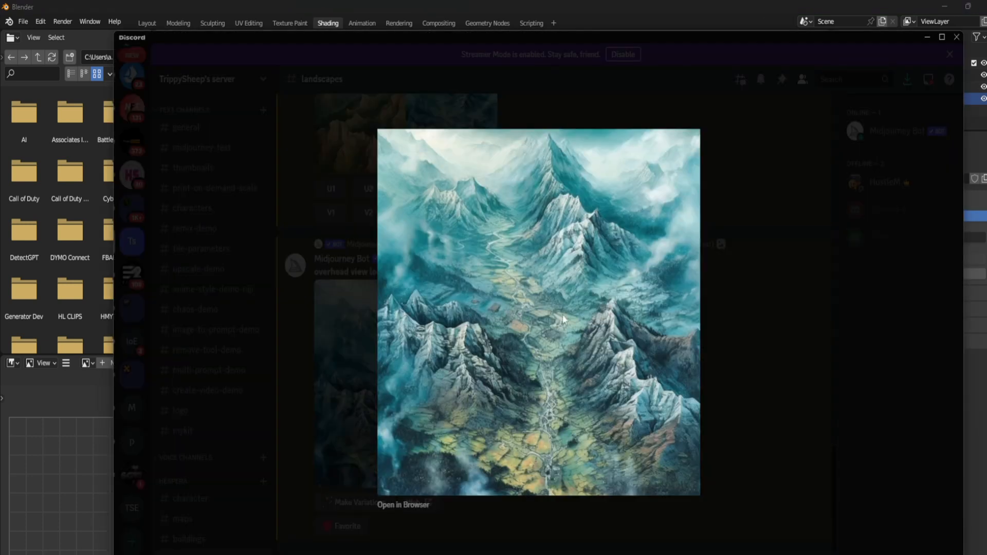
click(928, 37)
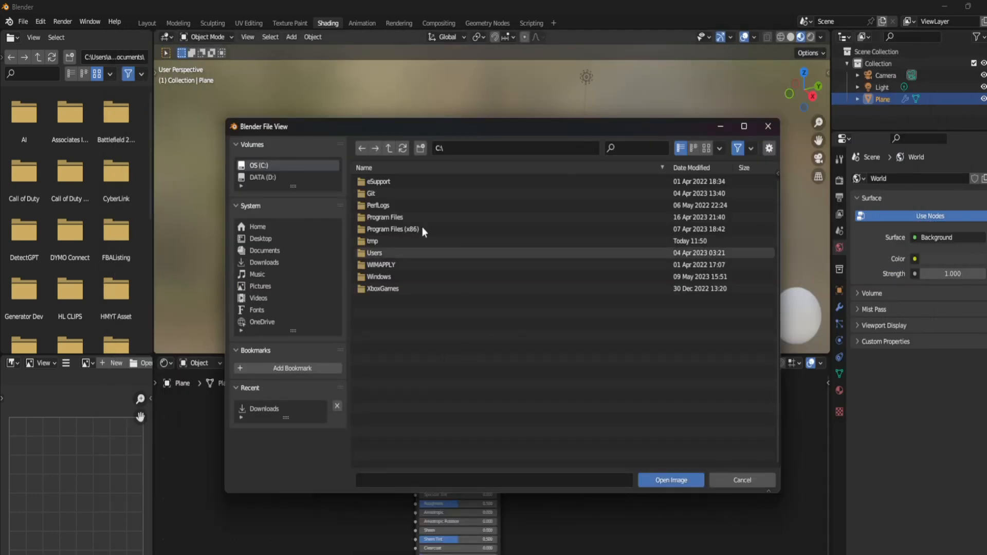
click(266, 261)
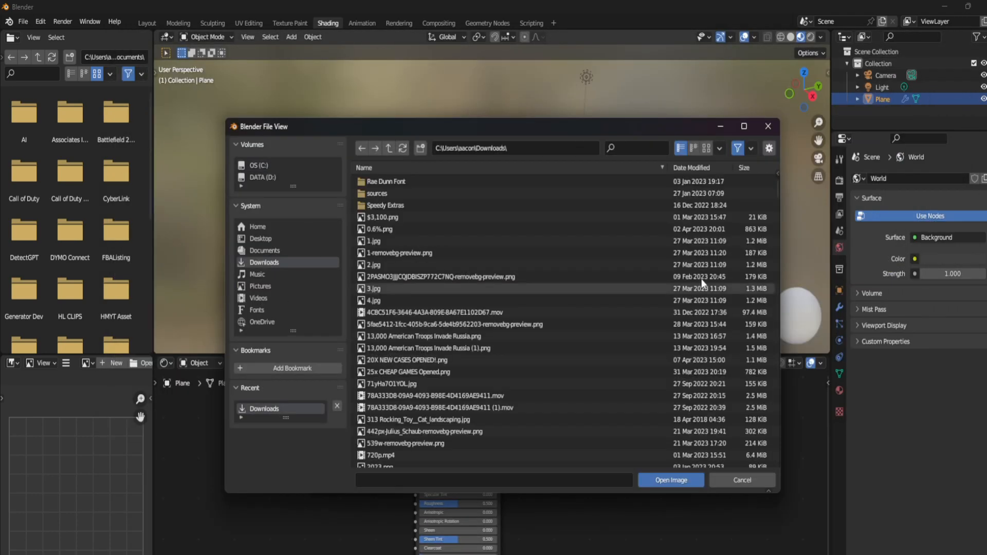
click(777, 206)
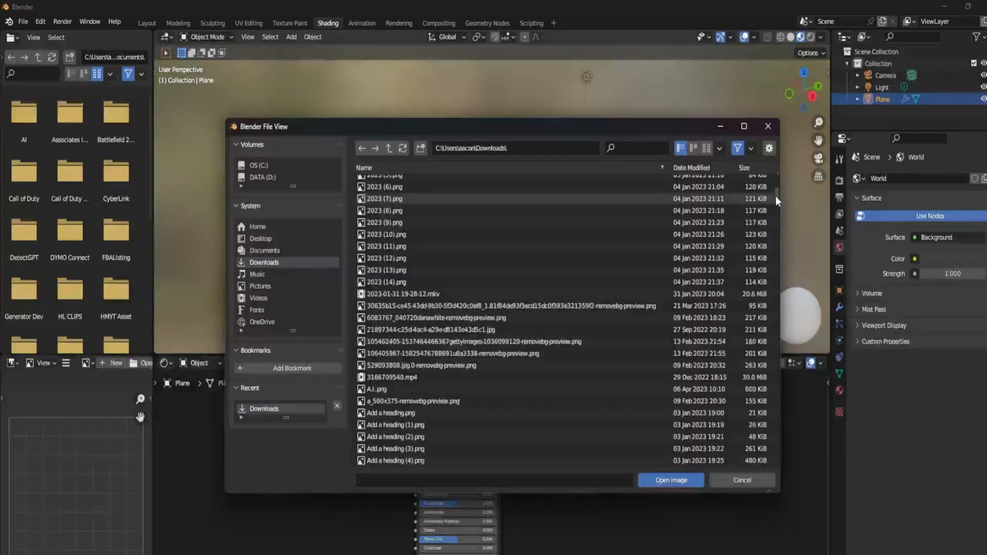
drag(775, 196, 772, 286)
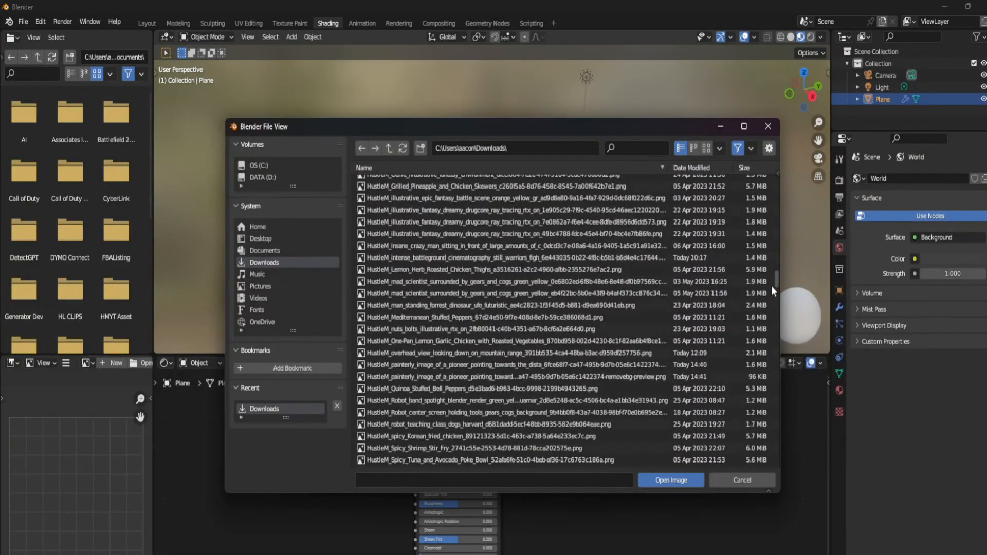
click(412, 338)
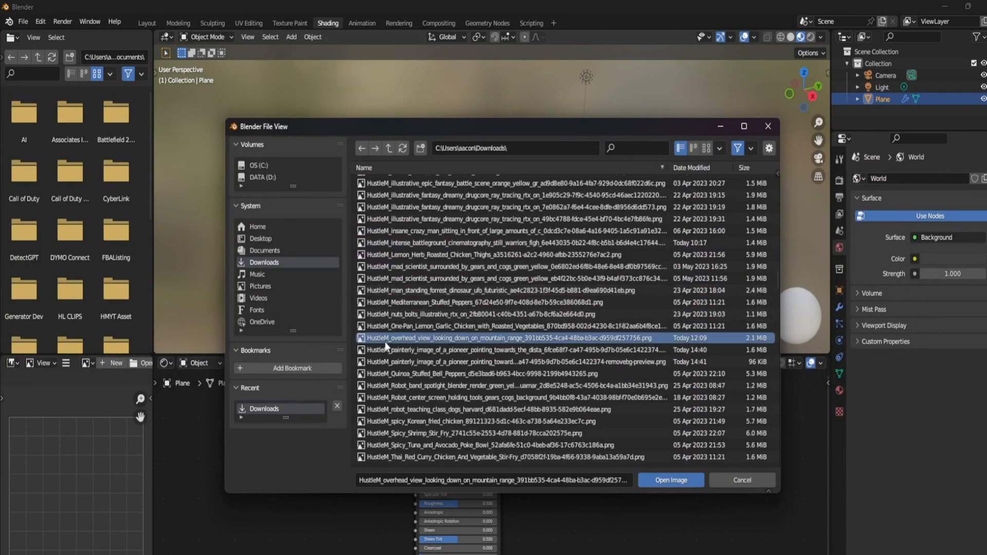
click(669, 480)
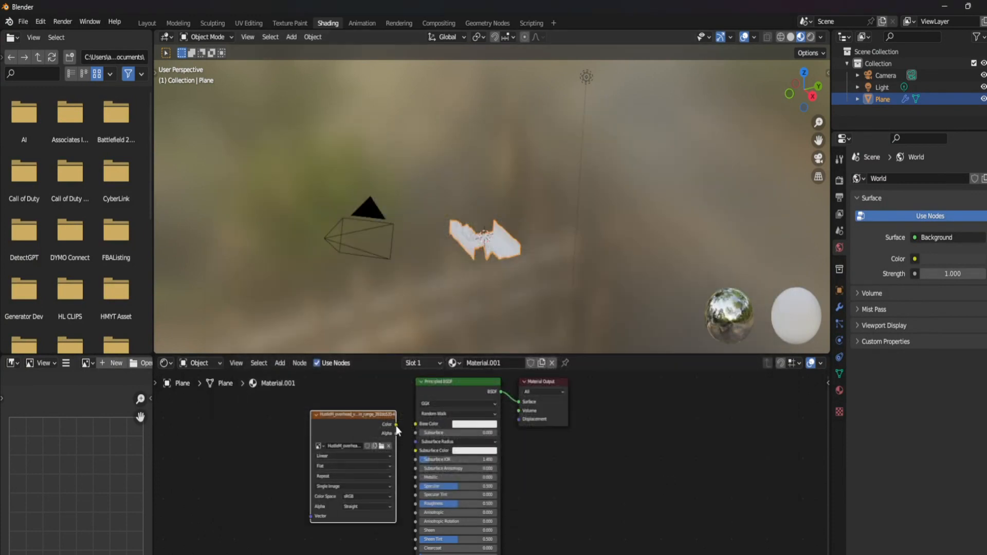
Step: Connect the Image Texture's Color output to the Principled BSDF's Base Color and inspect the textured landscape from above
click(397, 425)
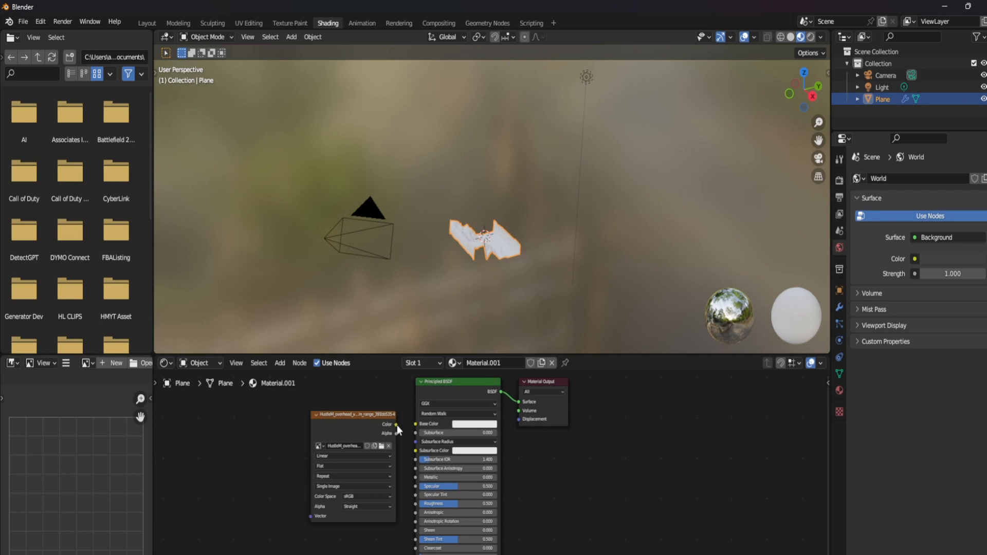
drag(414, 424, 416, 424)
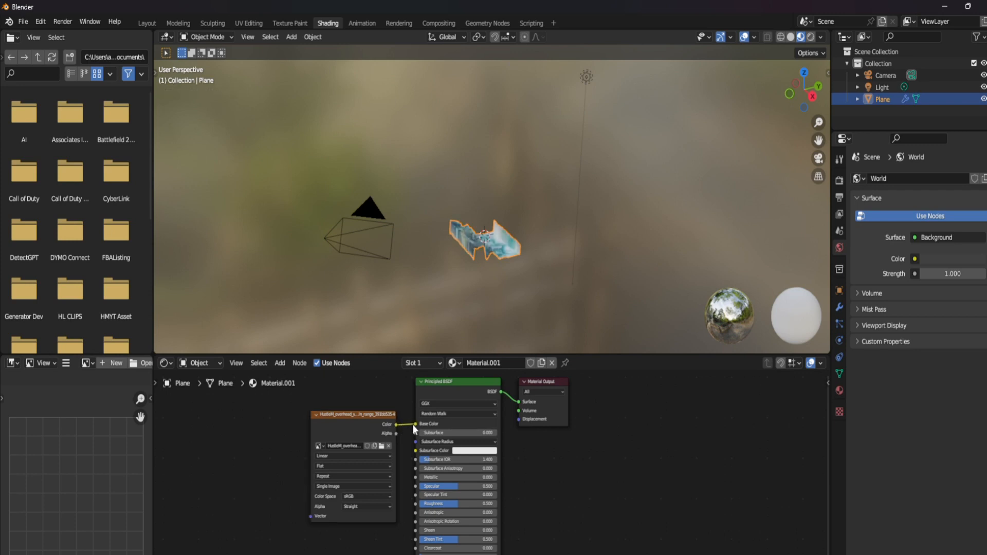
middle_drag(504, 282, 528, 321)
scroll(341, 283, up, 8)
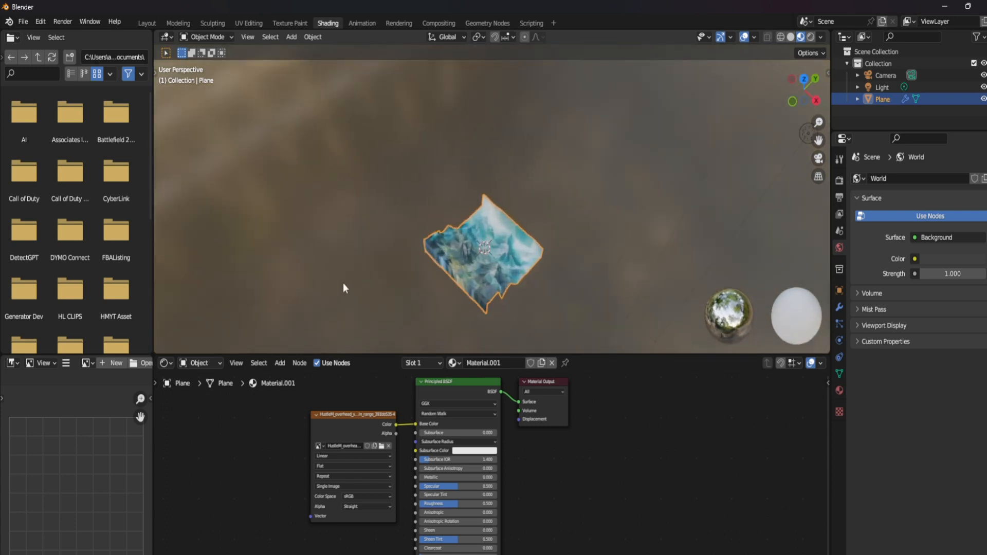
middle_drag(329, 204, 386, 263)
scroll(384, 258, up, 3)
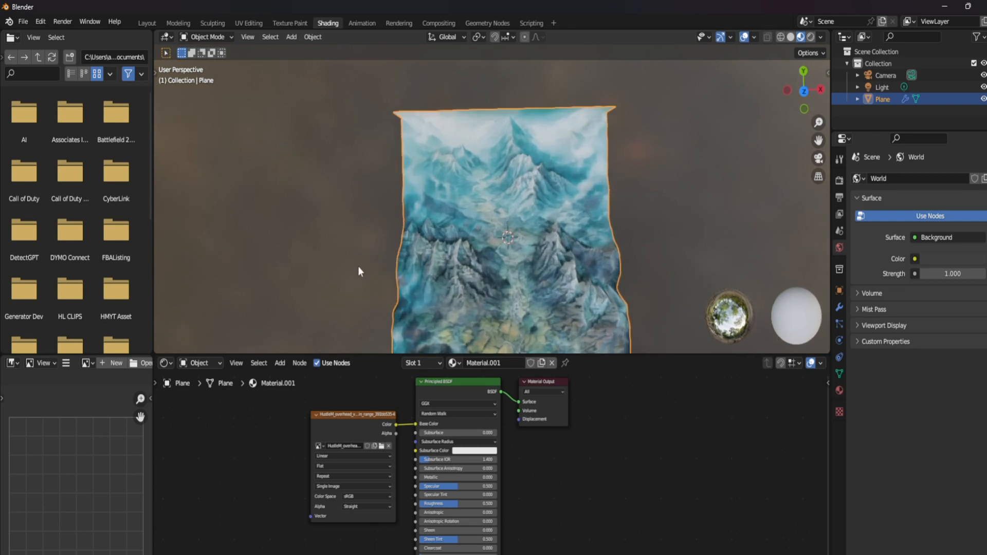
drag(819, 140, 804, 114)
mouse_move(337, 271)
middle_down()
mouse_move(330, 242)
mouse_move(331, 269)
middle_up()
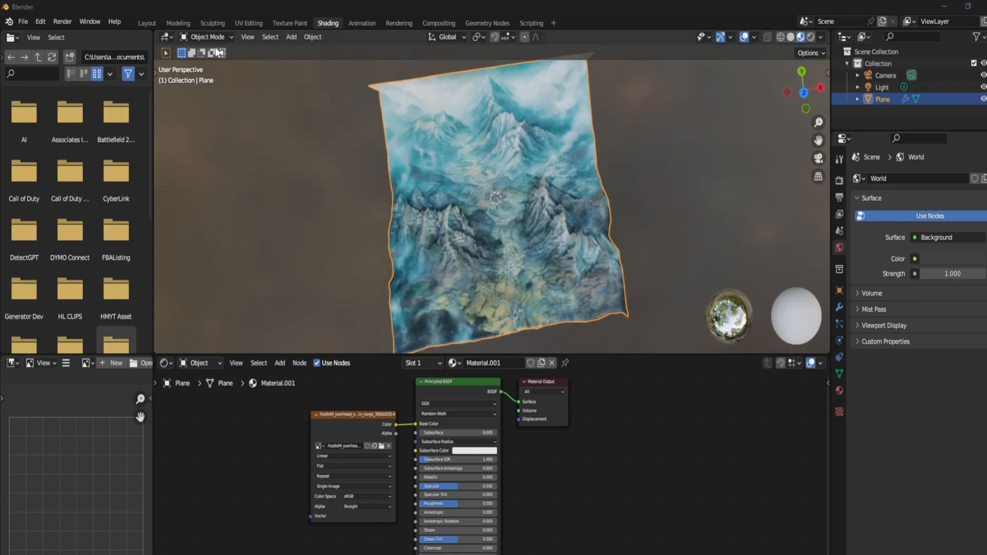
Step: Return to the Layout workspace and show the textured plane with Rendered viewport shading
click(148, 23)
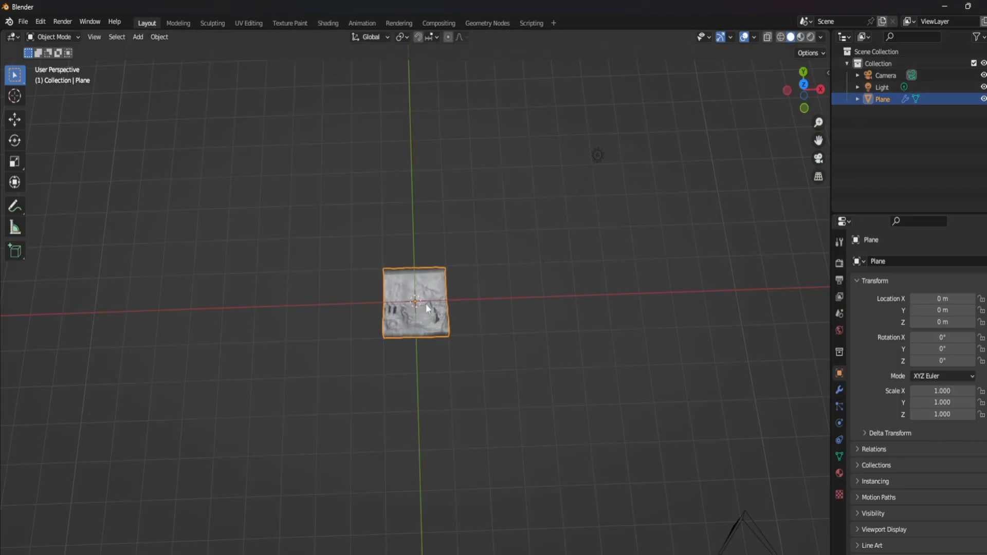
scroll(483, 301, up, 9)
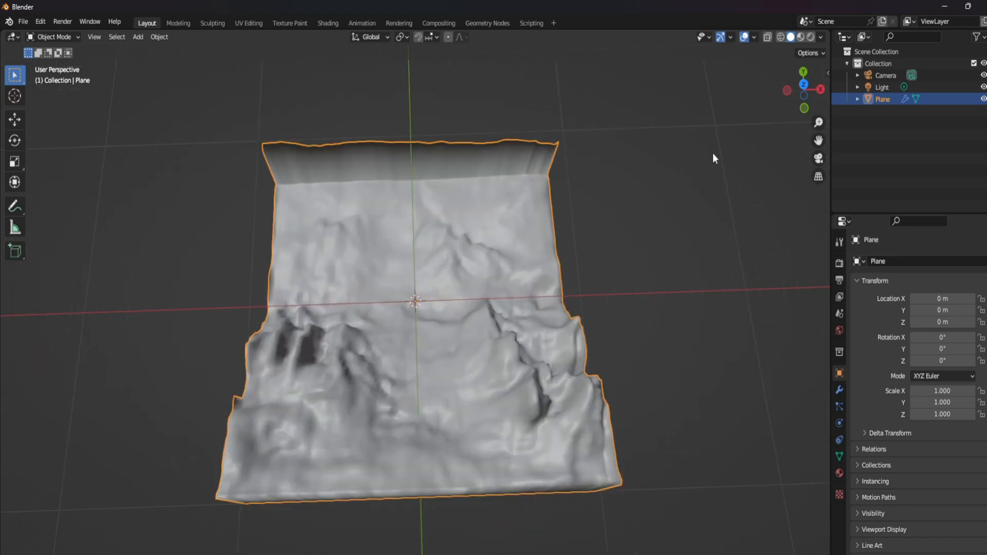
click(812, 37)
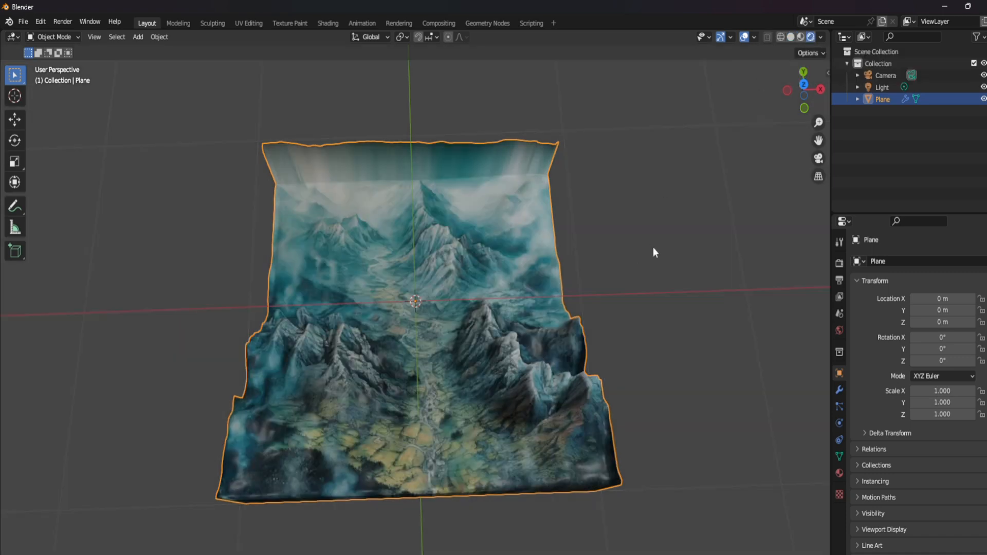
middle_drag(637, 267, 638, 287)
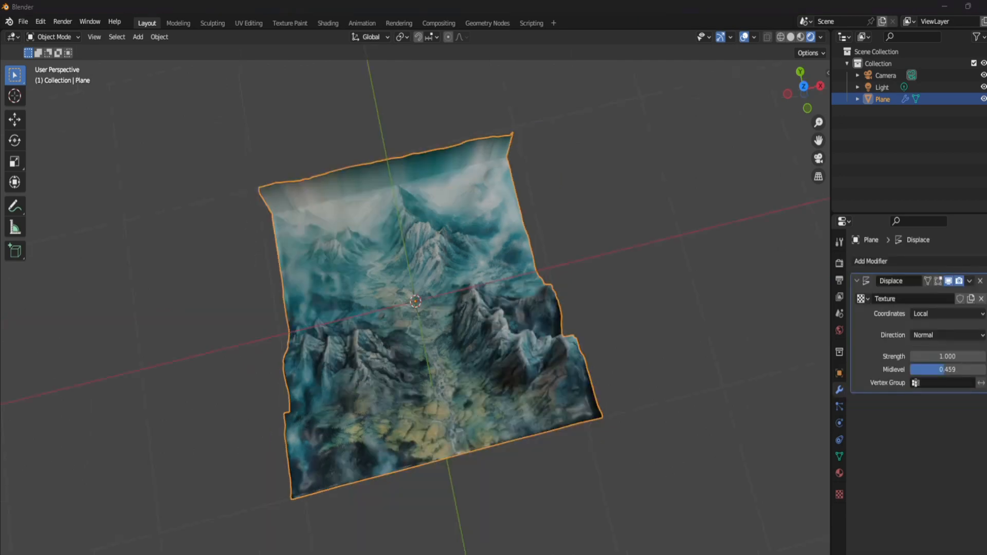
Step: Increase the strength of the plane's Displace modifier to 2
middle_drag(229, 419, 224, 395)
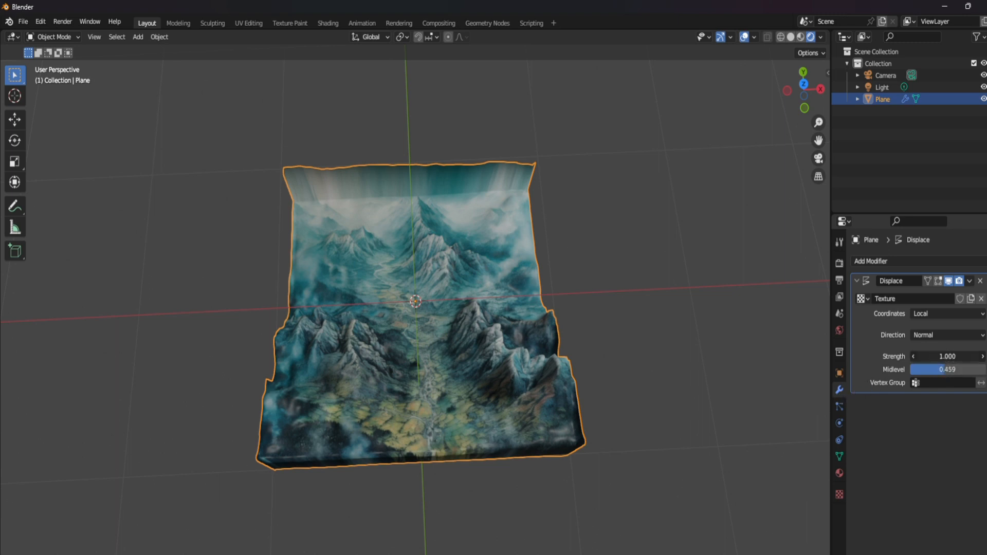
drag(947, 357, 983, 357)
middle_drag(597, 365, 562, 353)
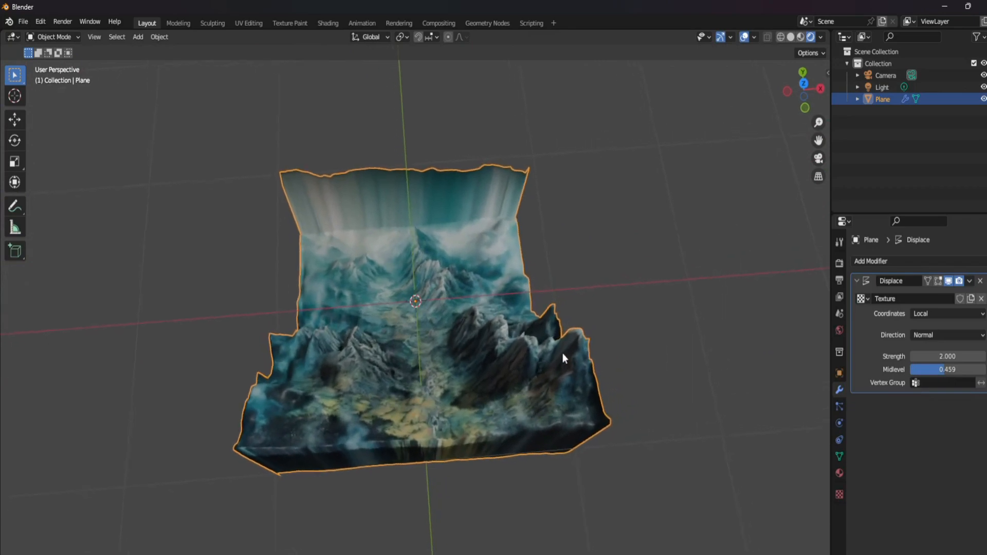
scroll(533, 353, up, 3)
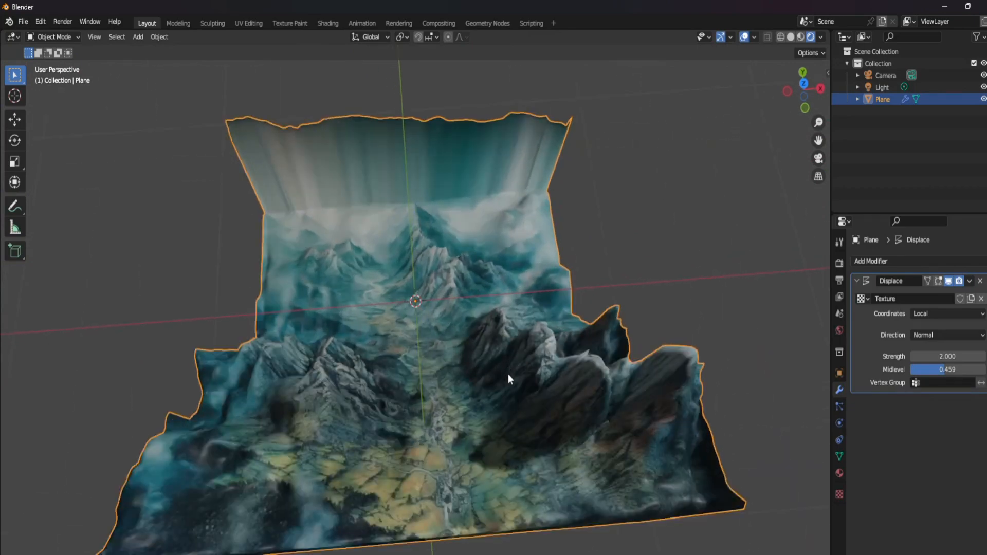
scroll(508, 374, up, 2)
mouse_move(482, 394)
middle_down()
mouse_move(484, 381)
mouse_move(469, 375)
mouse_move(480, 377)
middle_up()
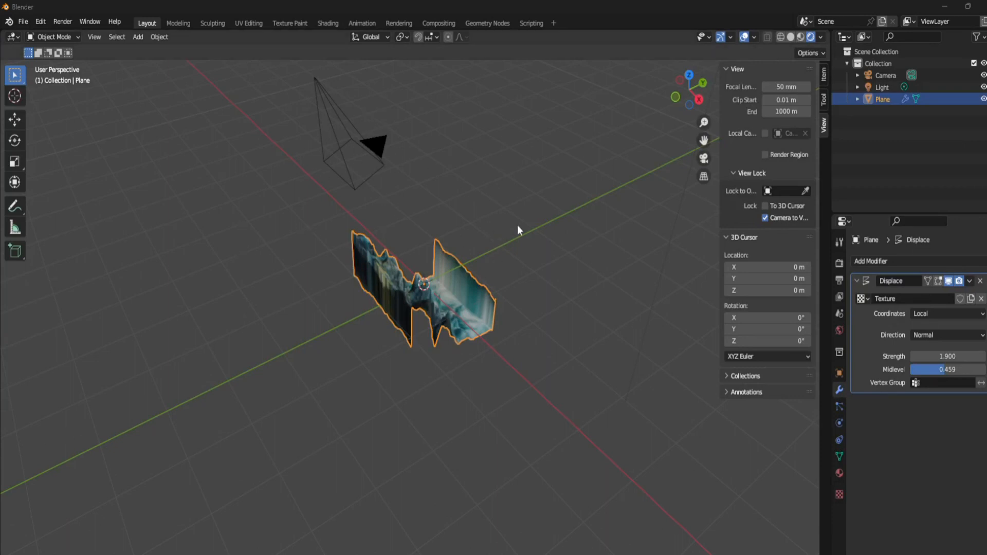
Step: Switch to the camera view and, with the camera locked to the view, frame the landscape front-on with the valley centred
click(704, 159)
mouse_move(416, 291)
middle_down()
mouse_move(436, 301)
mouse_move(415, 287)
middle_up()
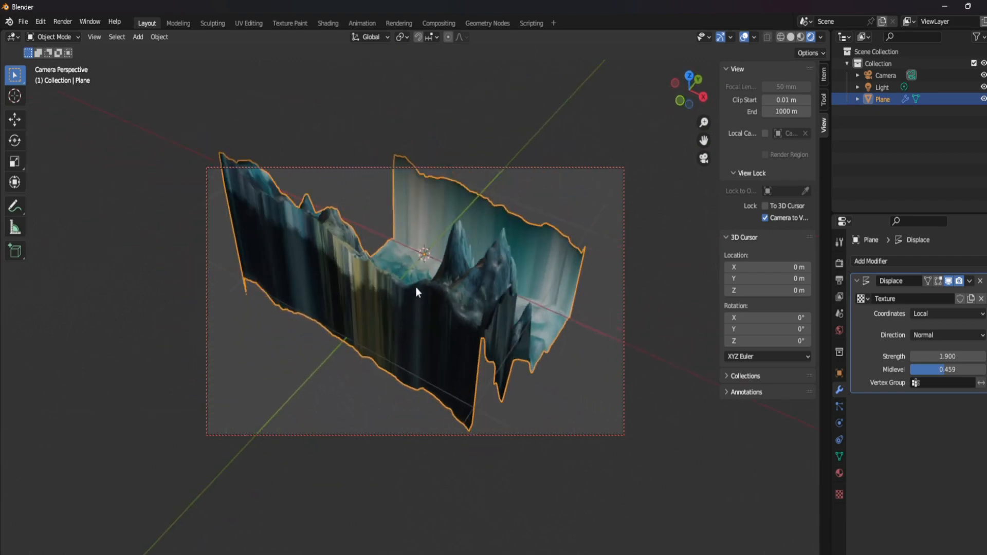
scroll(416, 287, down, 5)
middle_drag(385, 363, 373, 343)
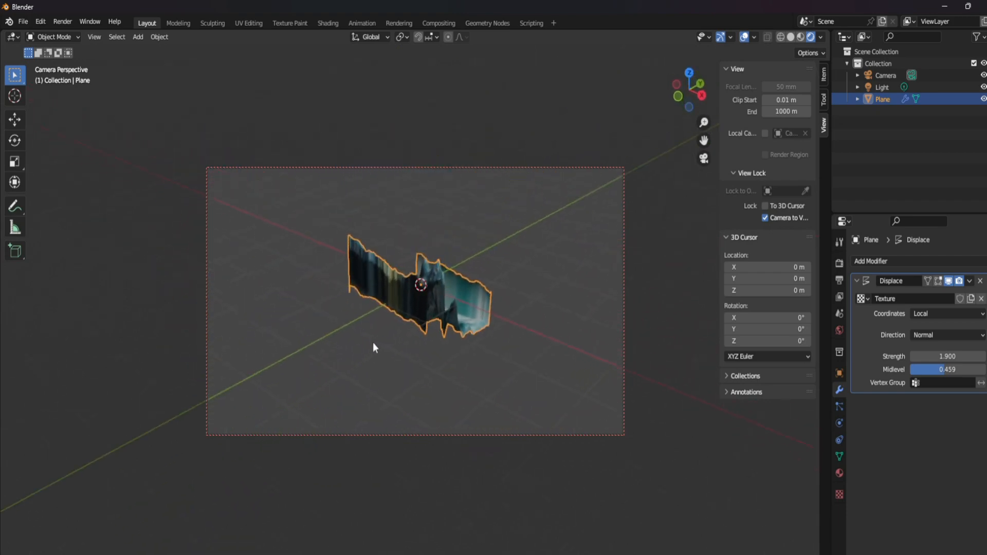
middle_drag(280, 292, 333, 366)
scroll(332, 366, up, 6)
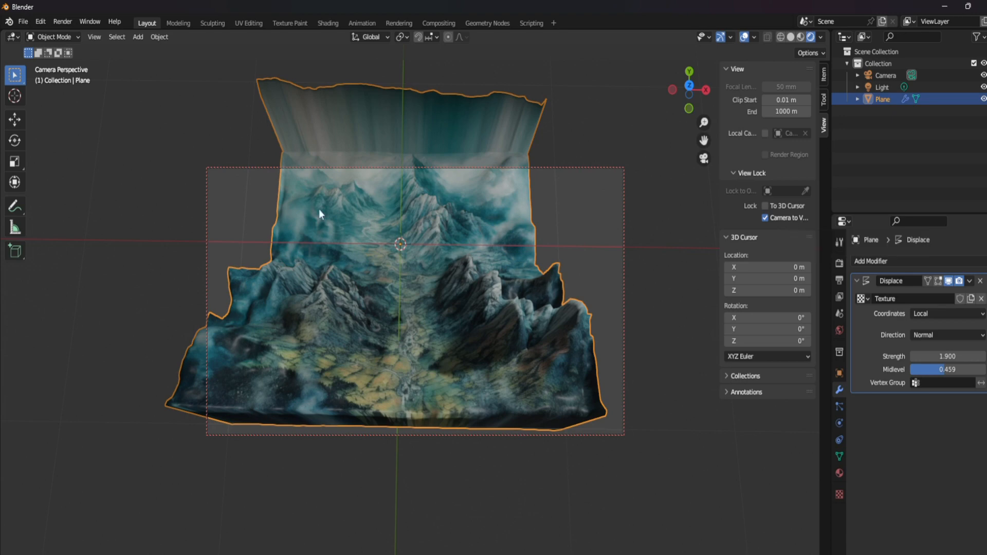
middle_drag(438, 294, 342, 329)
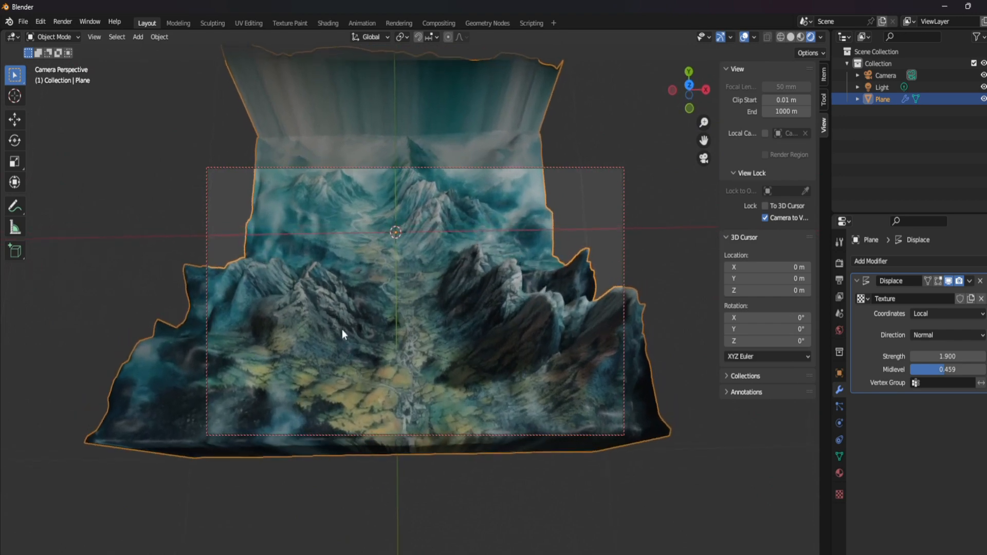
middle_drag(340, 332, 381, 335)
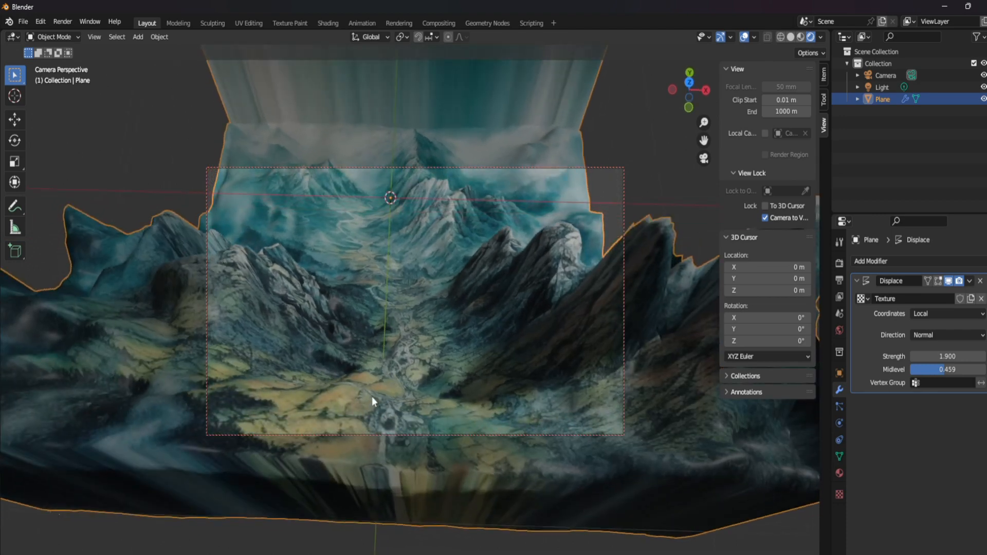
middle_drag(381, 307, 348, 198)
middle_drag(374, 291, 377, 325)
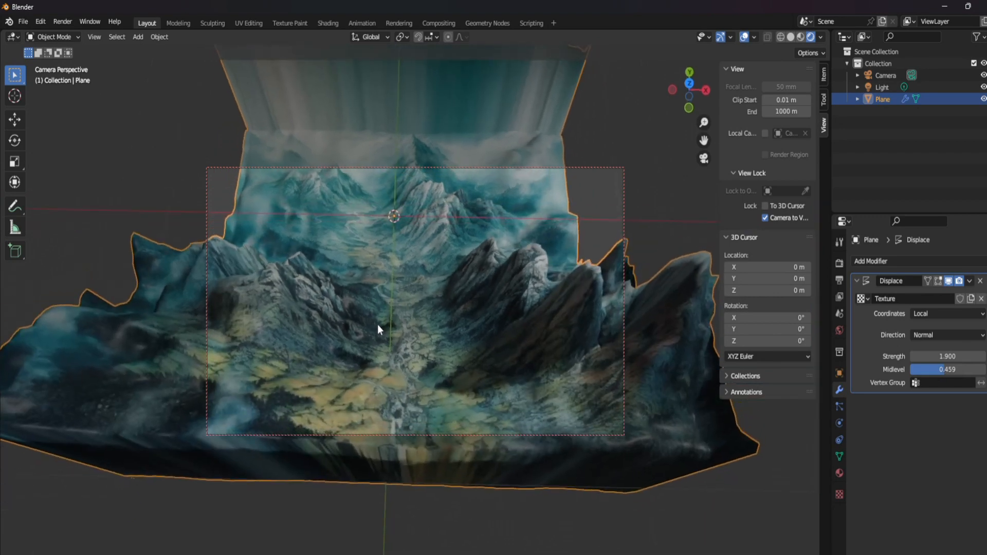
scroll(457, 291, down, 1)
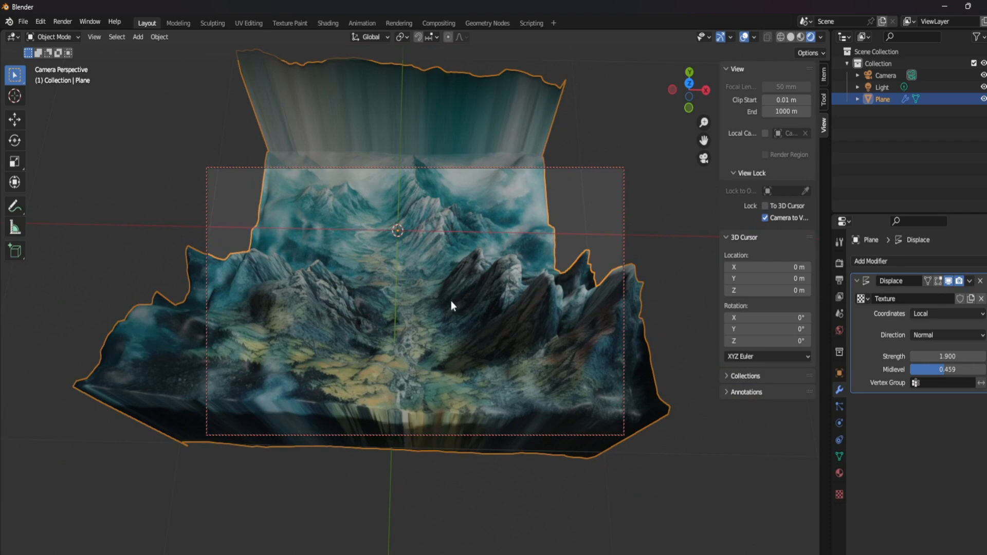
Step: Move the camera slightly closer to the landscape and insert a Location, Rotation & Scale keyframe for it at frame 1
scroll(452, 304, up, 2)
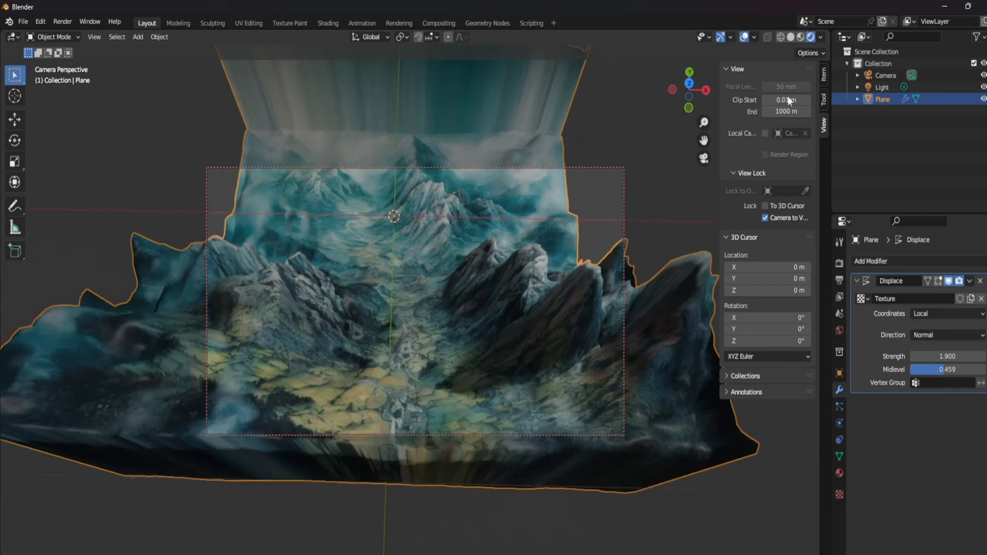
click(880, 77)
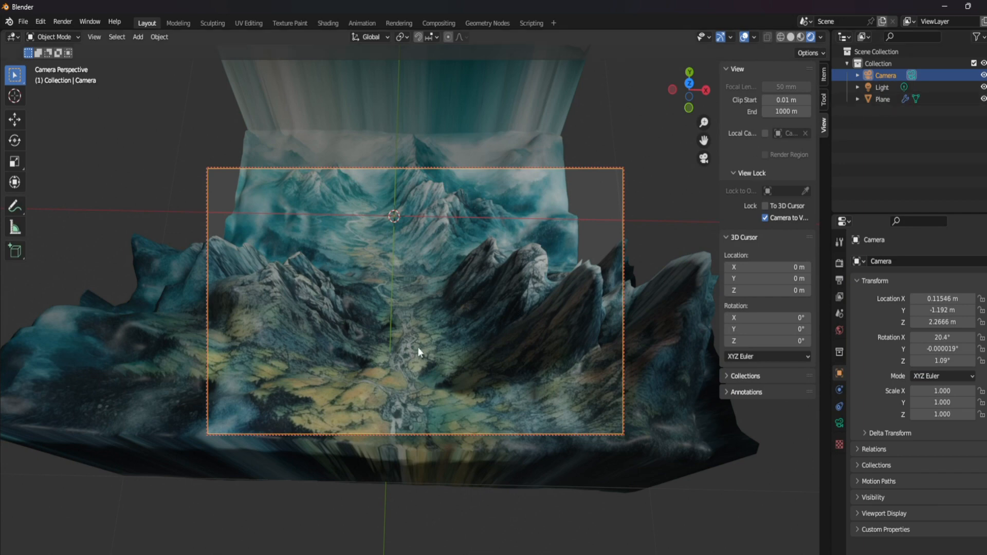
key(i)
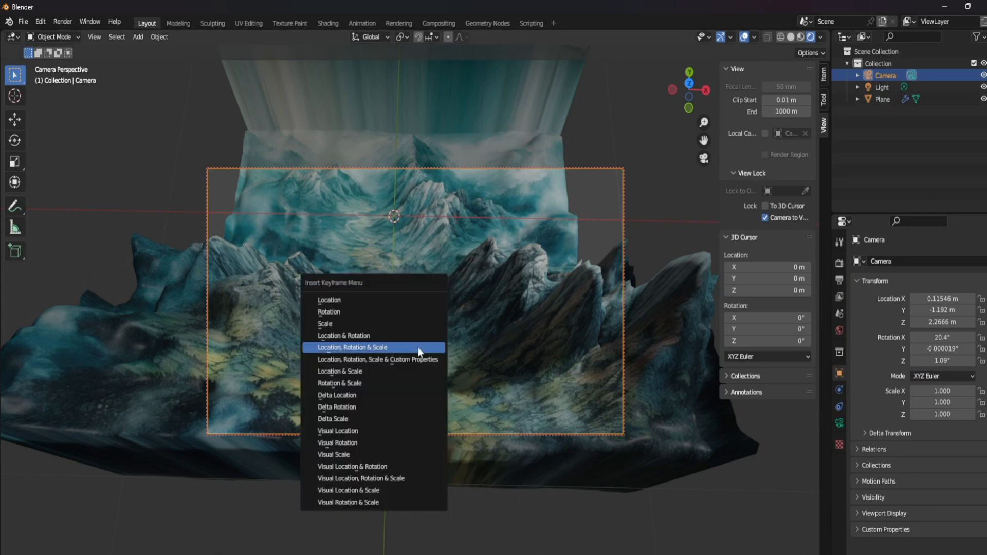
click(384, 348)
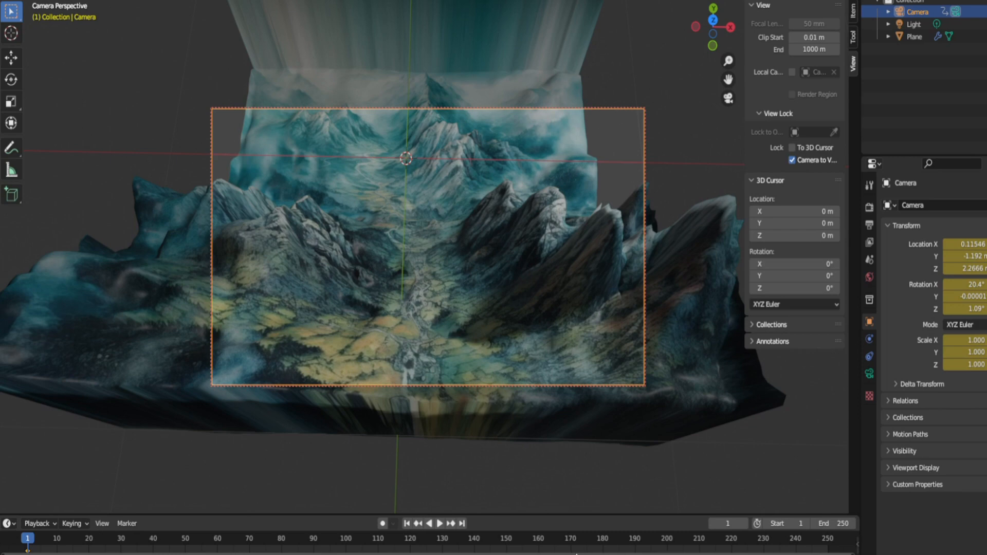
Step: At frame 100, move the camera down into the valley, tilted to about 31°, and insert a Location, Rotation & Scale keyframe
click(346, 544)
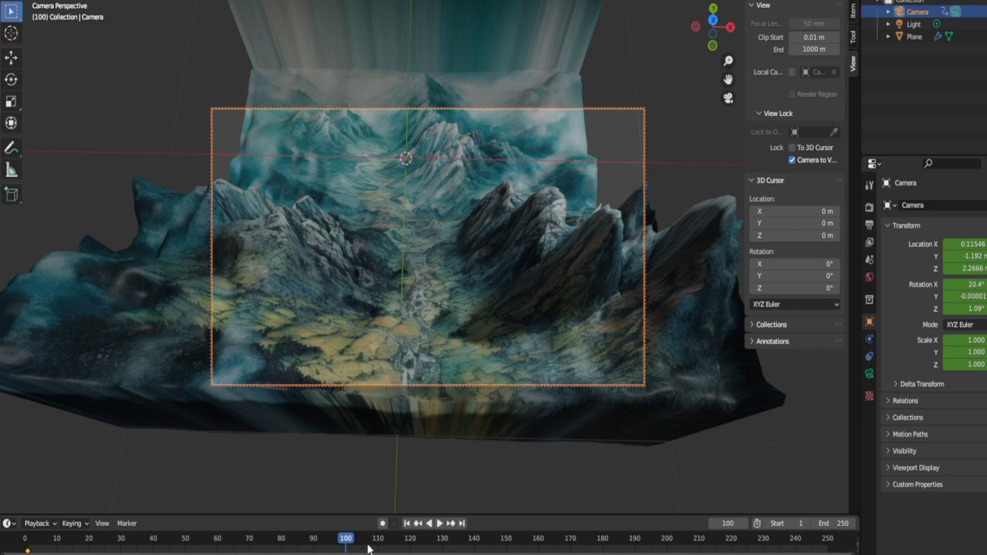
scroll(408, 320, up, 10)
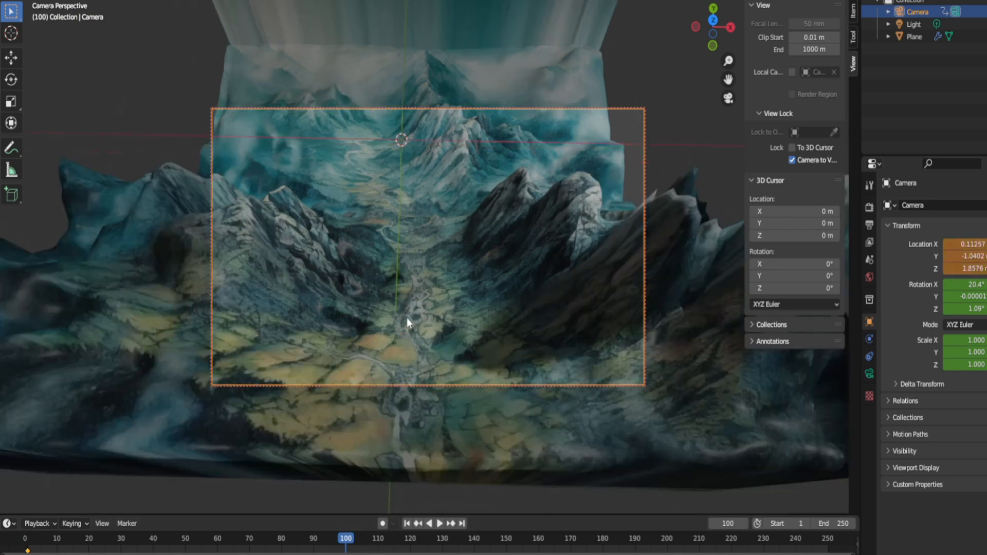
scroll(422, 306, up, 2)
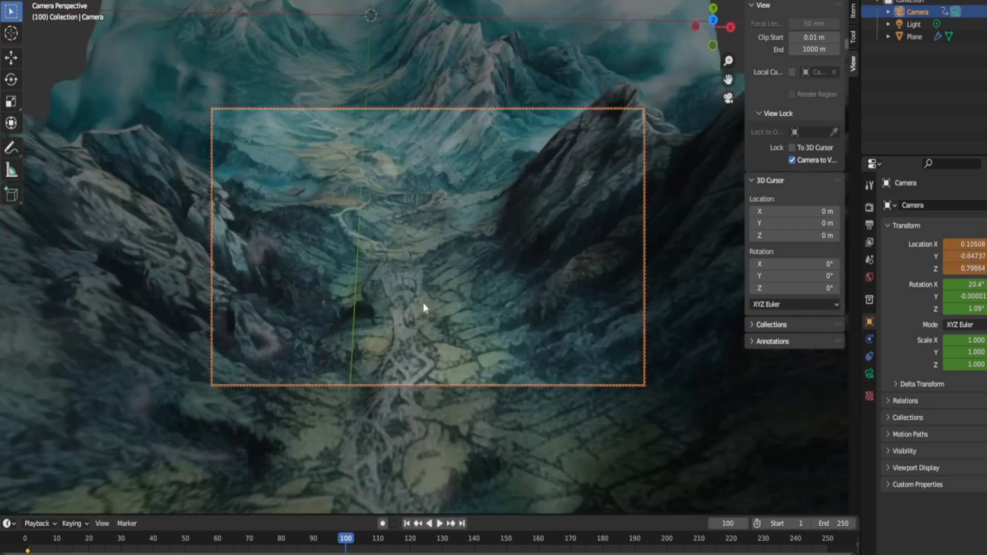
middle_drag(424, 310, 414, 268)
drag(719, 77, 720, 95)
drag(728, 79, 731, 77)
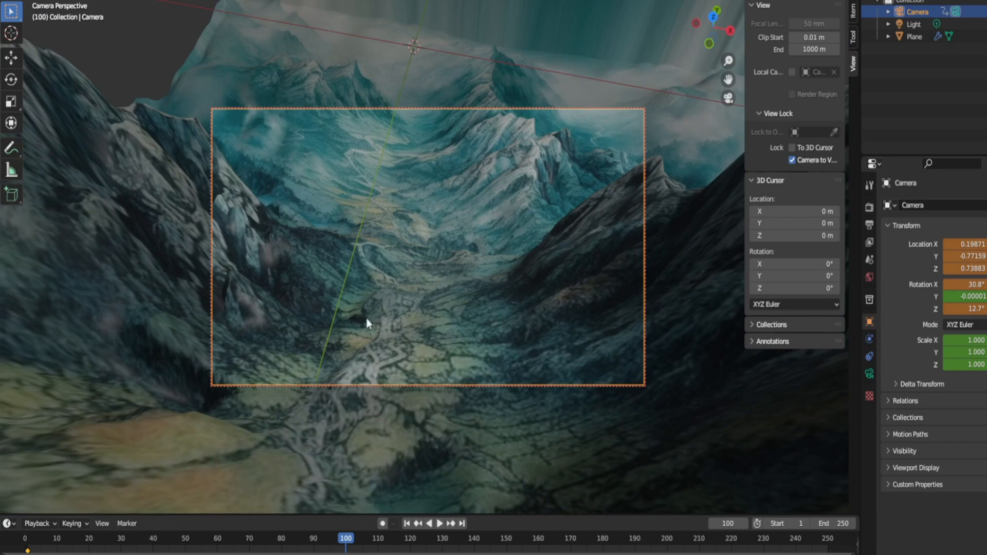
key(i)
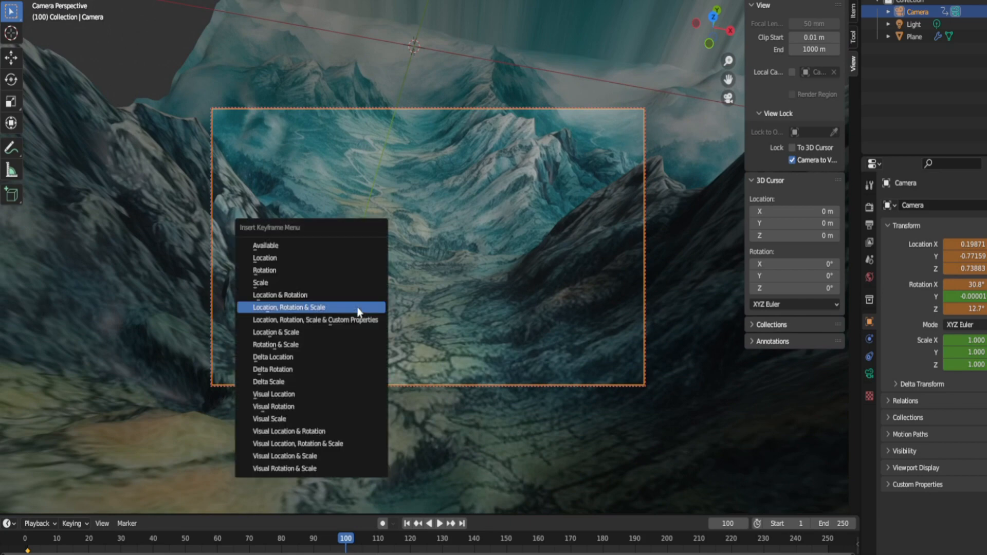
click(329, 307)
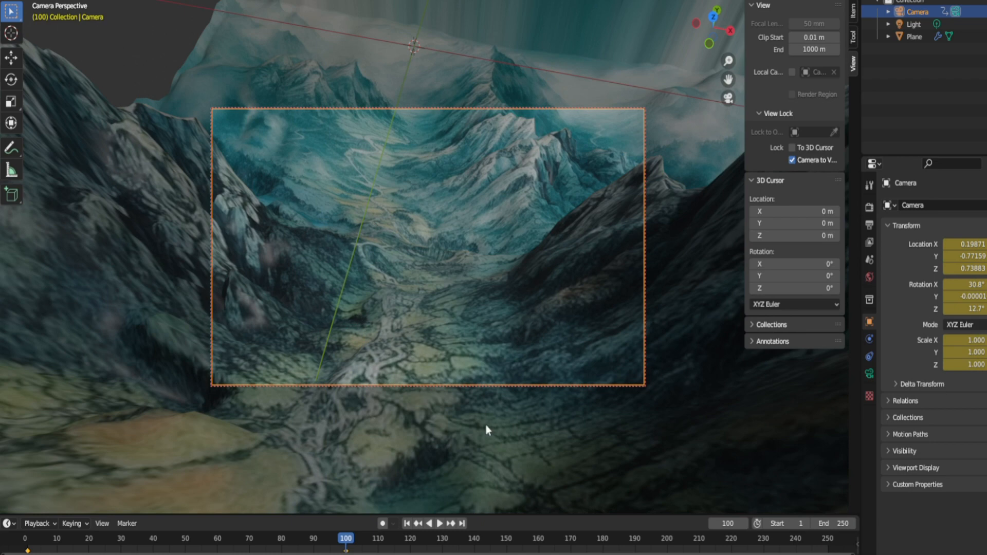
Step: At frame 190, move the camera further along the valley, tilted to about 40°, and insert a Location, Rotation & Scale keyframe
click(636, 544)
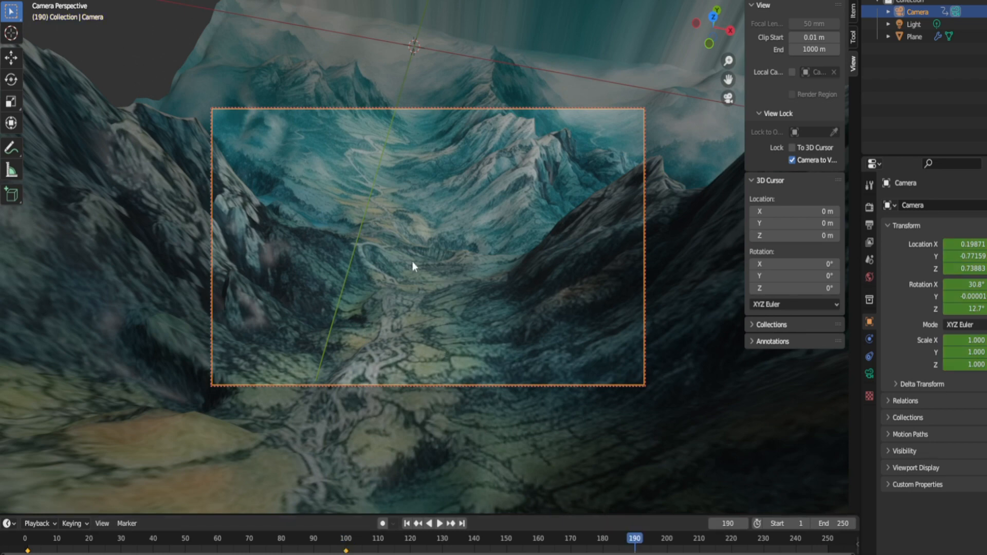
scroll(413, 263, up, 7)
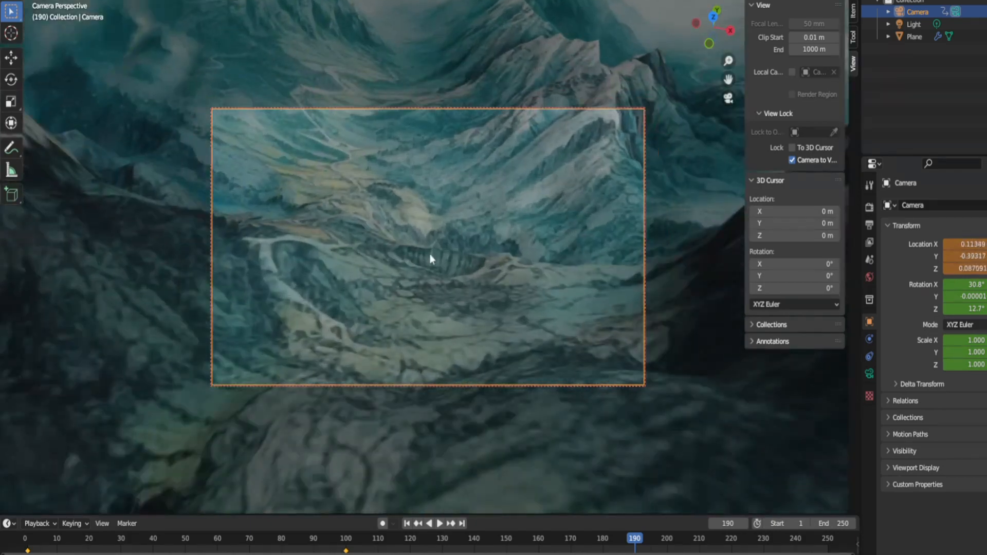
middle_drag(430, 254, 472, 270)
drag(728, 79, 699, 84)
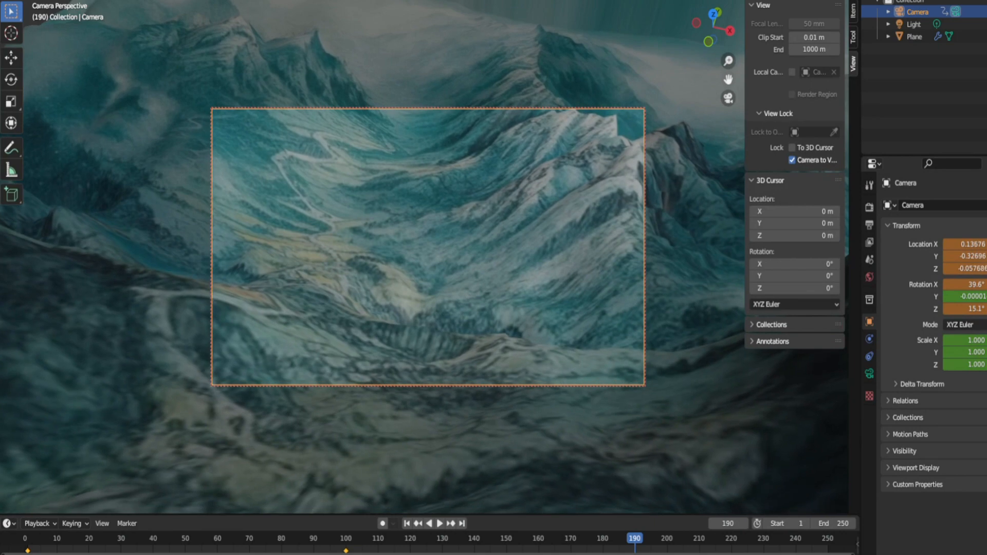
key(i)
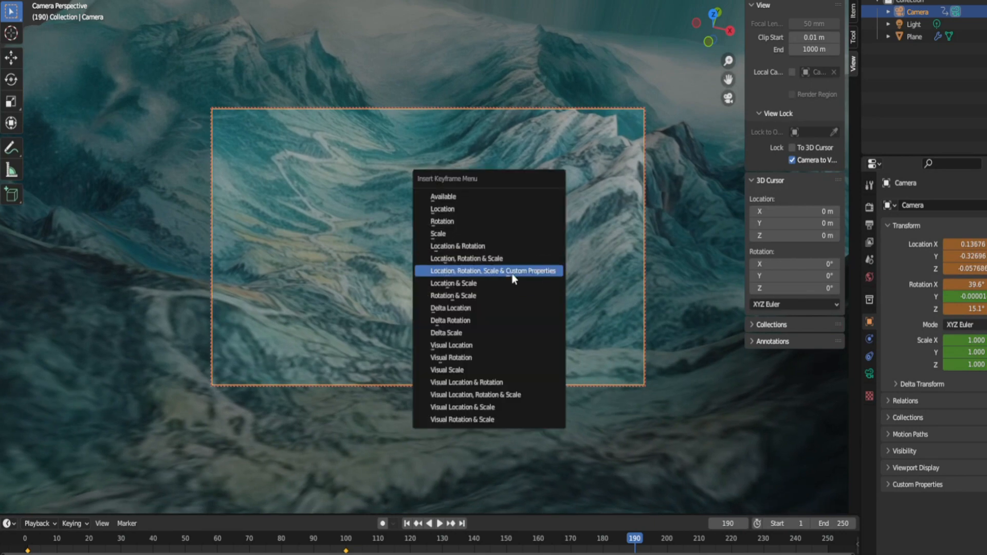
click(505, 259)
Step: Move the camera towards the far peaks, tilted up to about 55°, and insert a Location, Rotation & Scale keyframe at frame 250
middle_drag(417, 254, 409, 211)
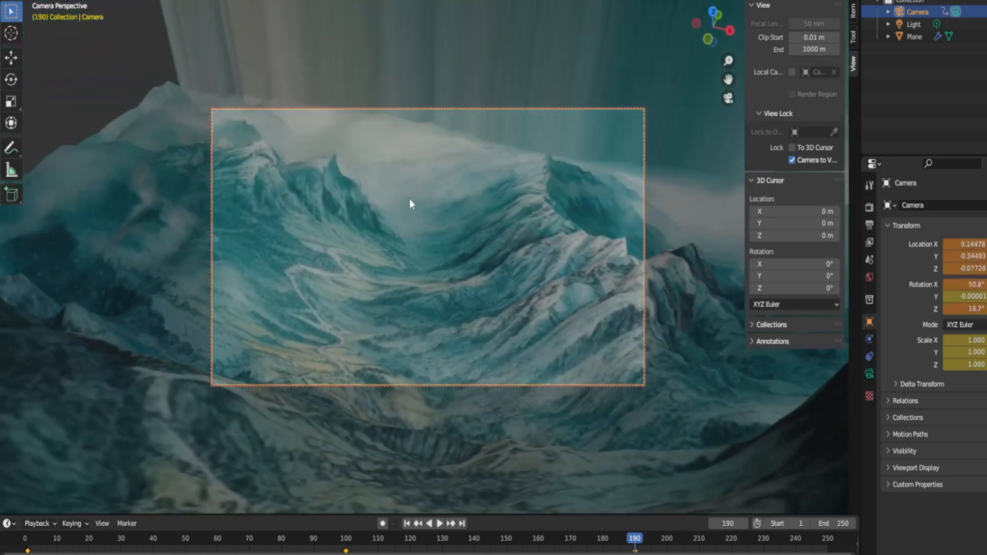
scroll(410, 199, up, 5)
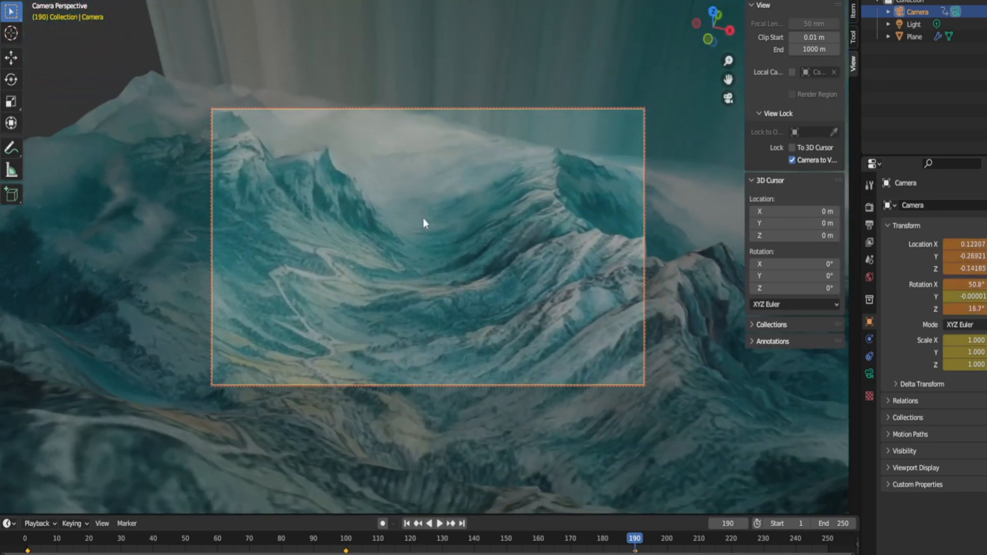
middle_drag(423, 226, 422, 255)
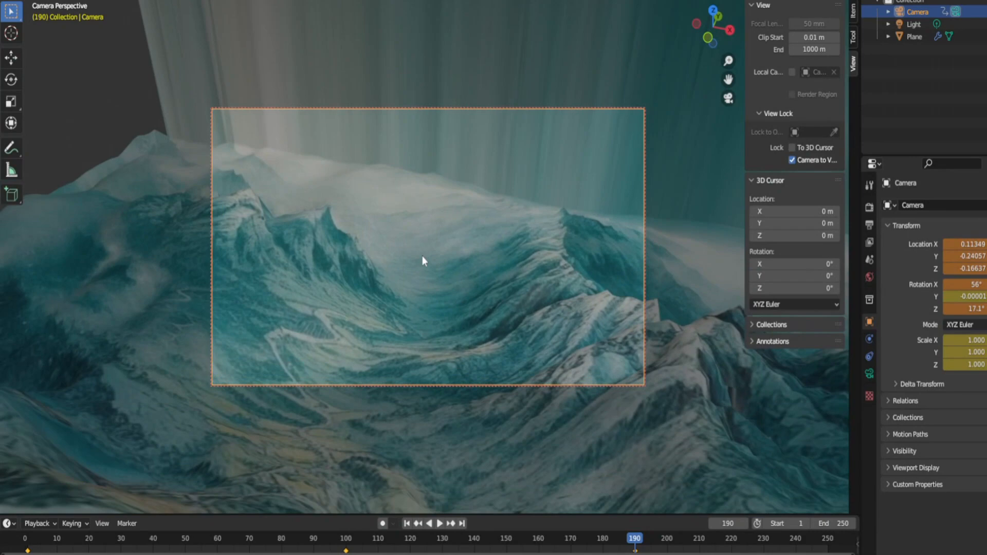
click(832, 539)
middle_drag(498, 298, 471, 266)
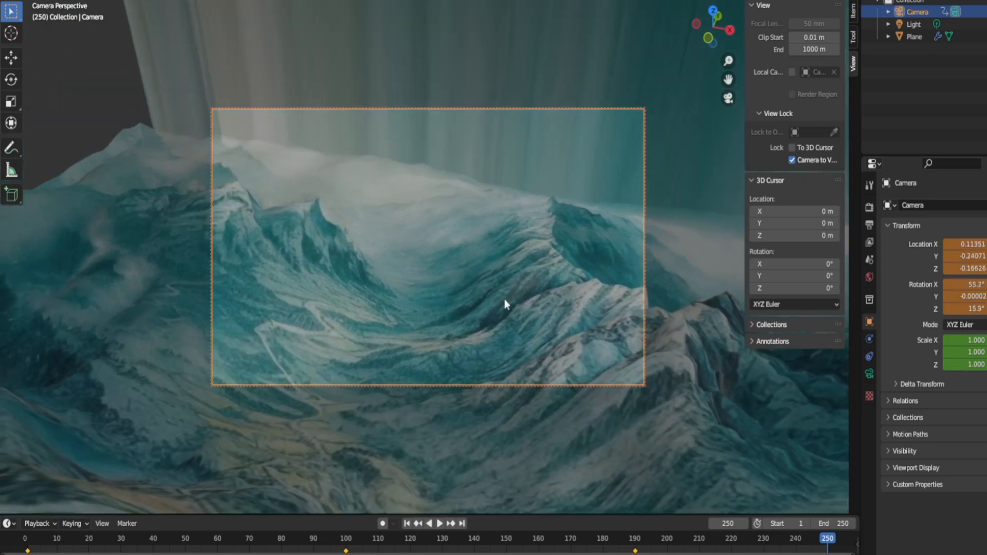
key(i)
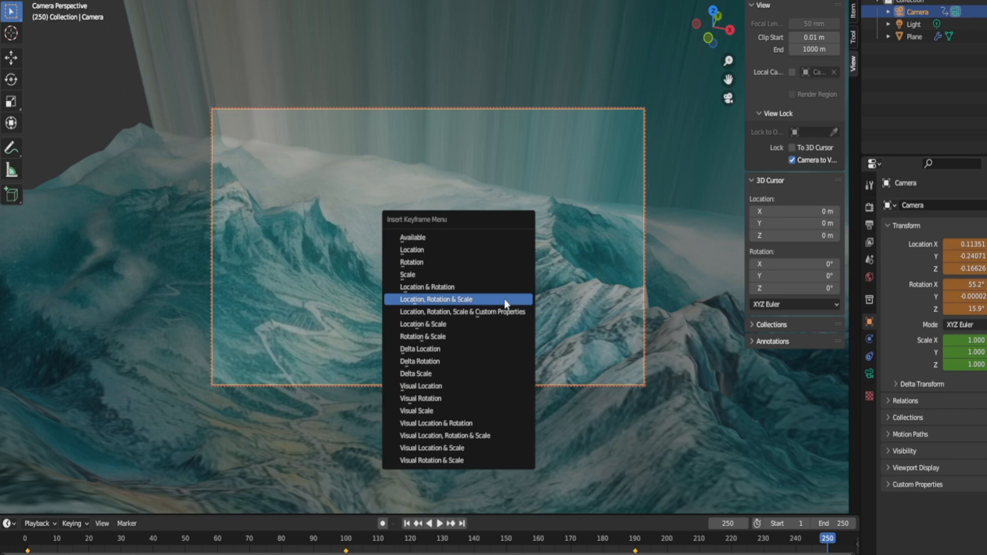
click(434, 301)
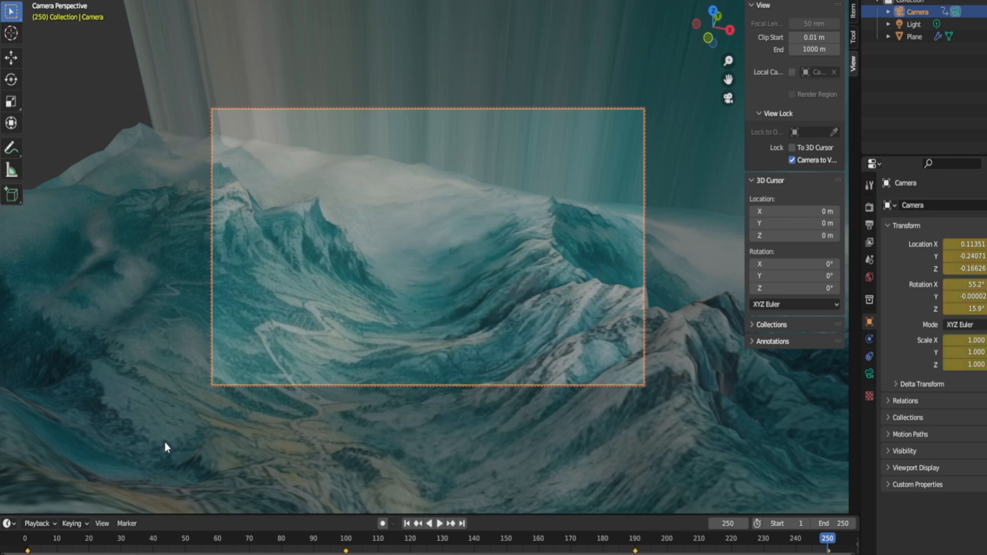
Step: Play back the keyframed camera flight through the landscape and stop the playback
click(440, 523)
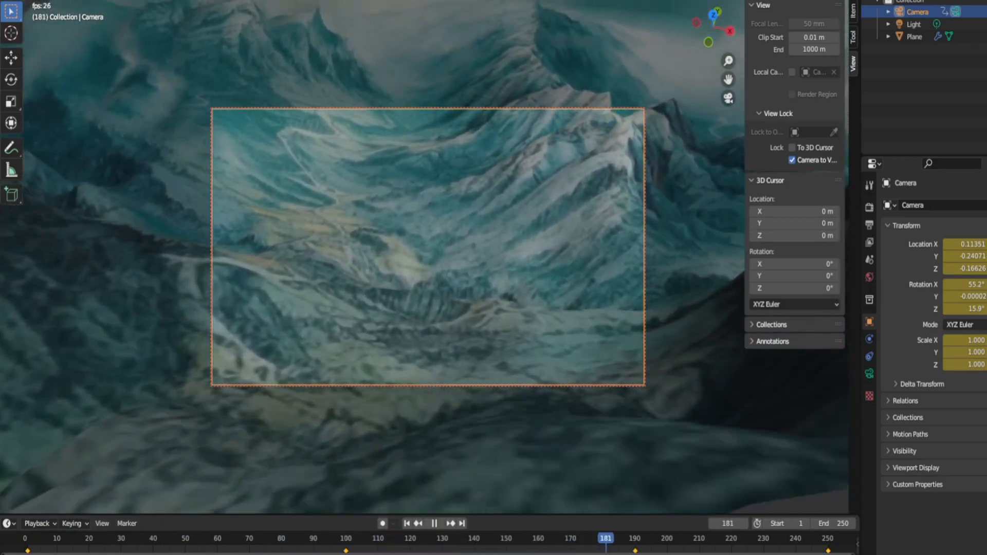
key(space)
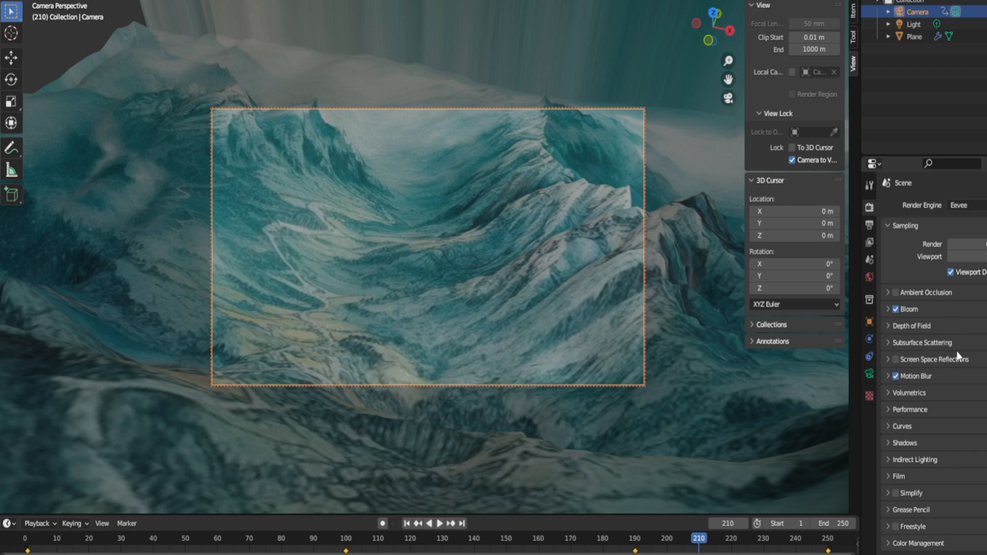
Step: Set the scene's render output file format to FFmpeg Video
click(869, 226)
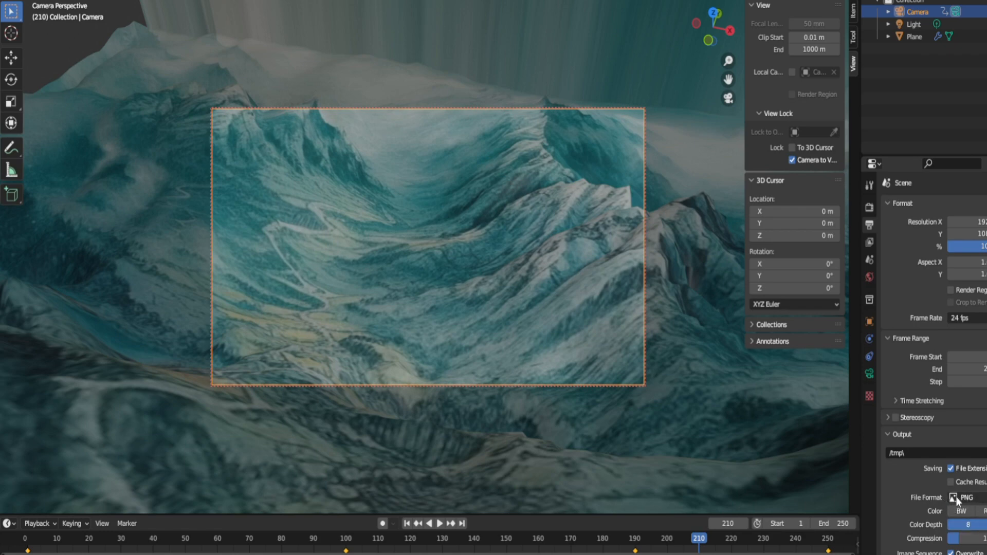
click(971, 500)
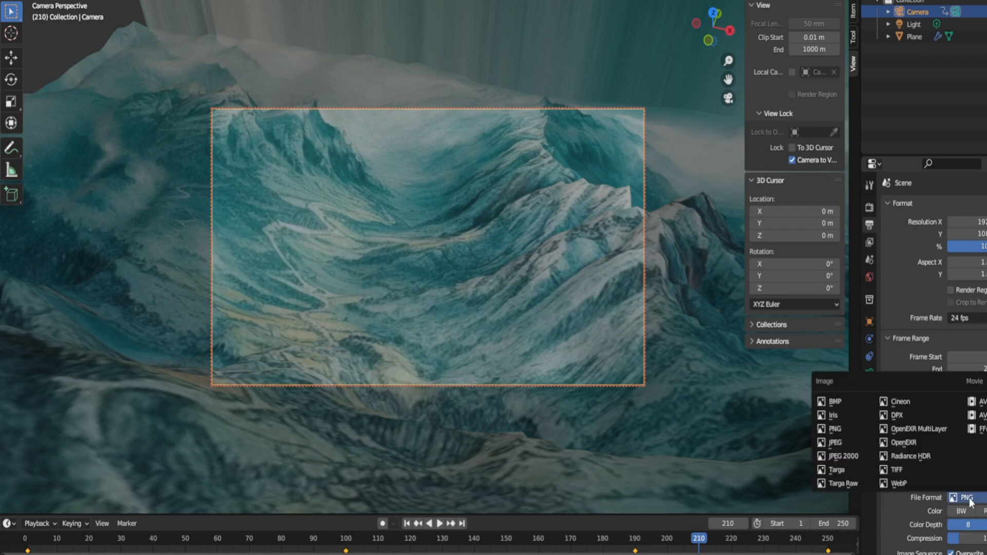
click(983, 431)
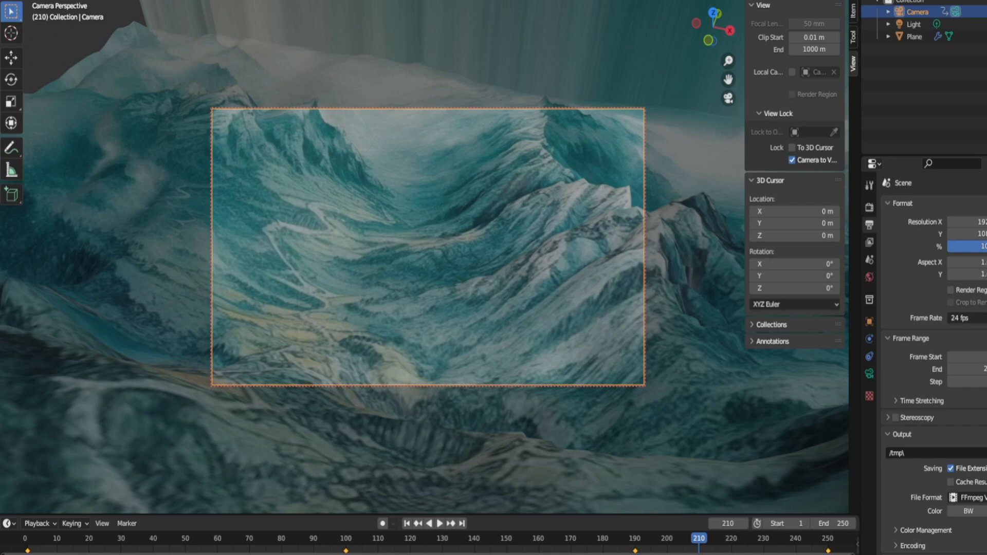
Step: Render the camera animation and move the render window out of the way
click(195, 68)
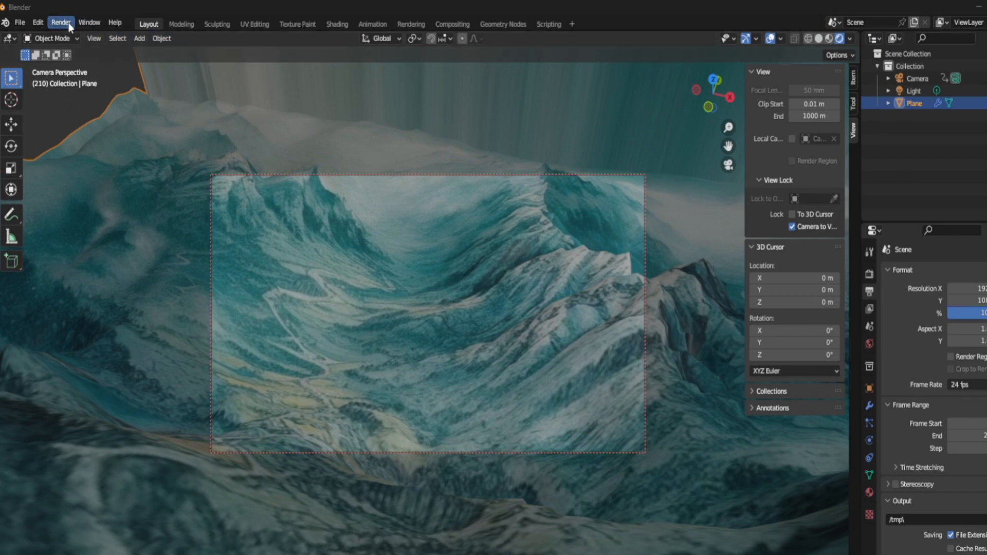
click(61, 23)
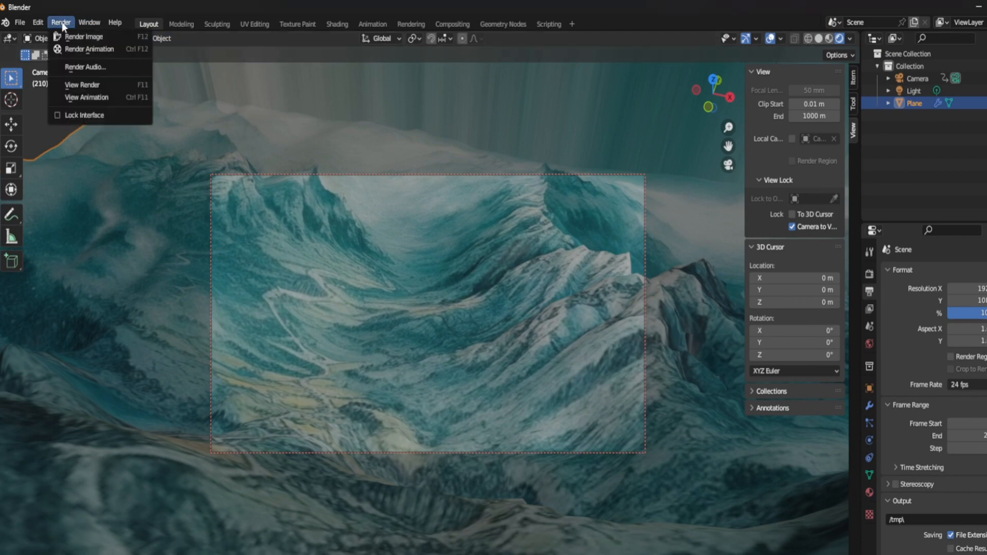
click(96, 51)
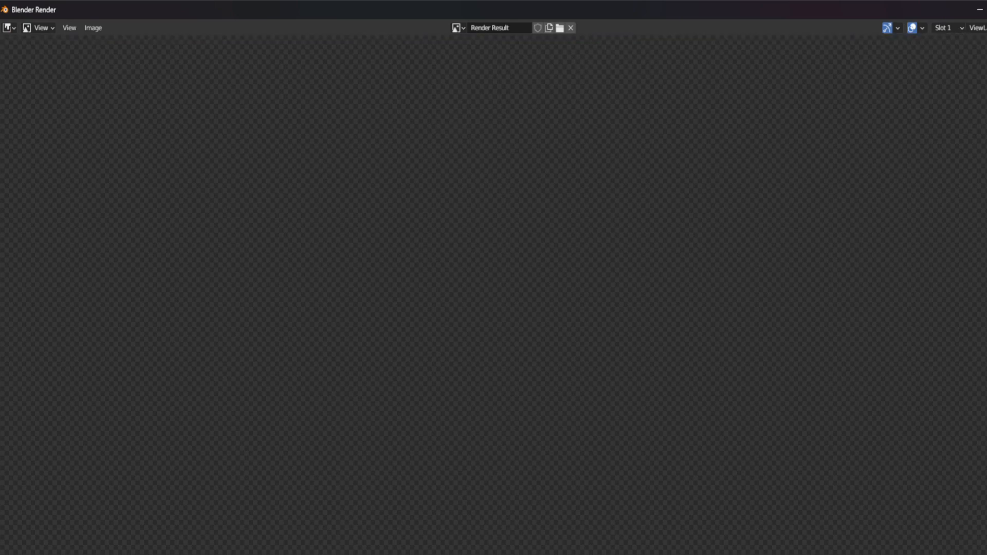
click(980, 10)
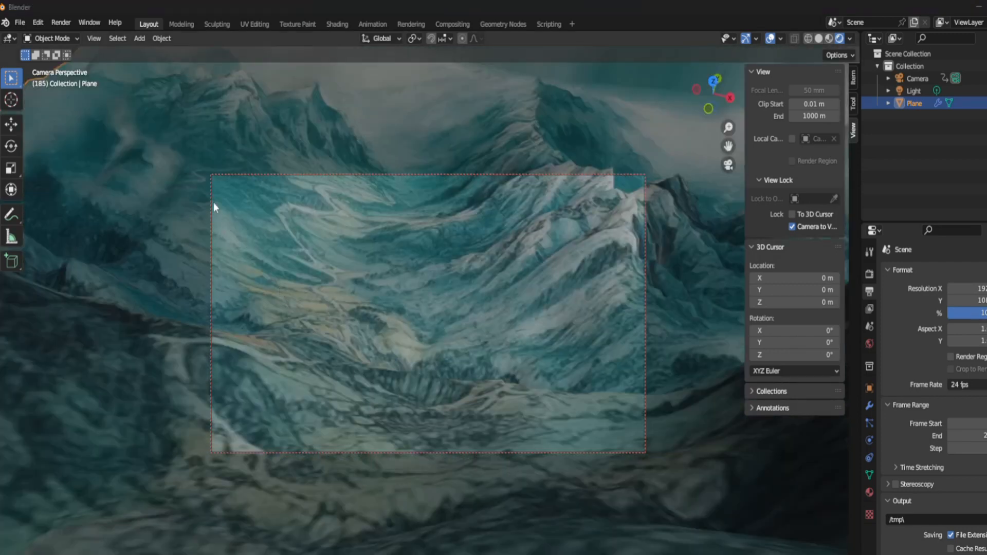
click(57, 28)
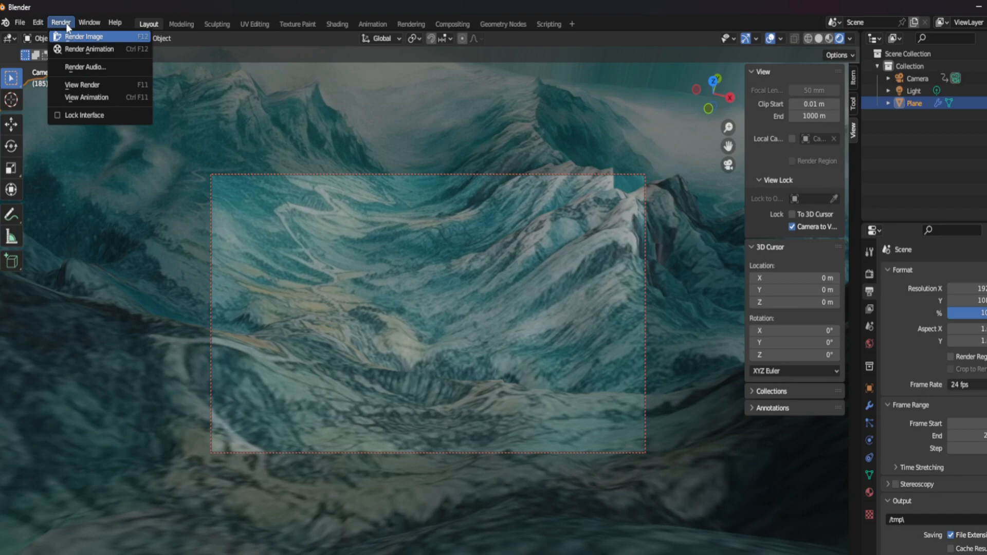
click(87, 97)
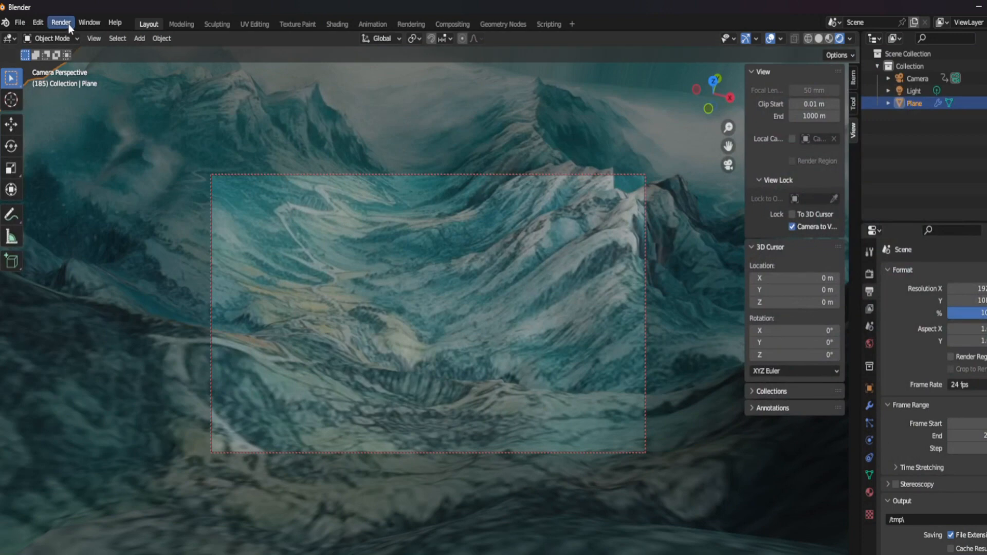
click(65, 24)
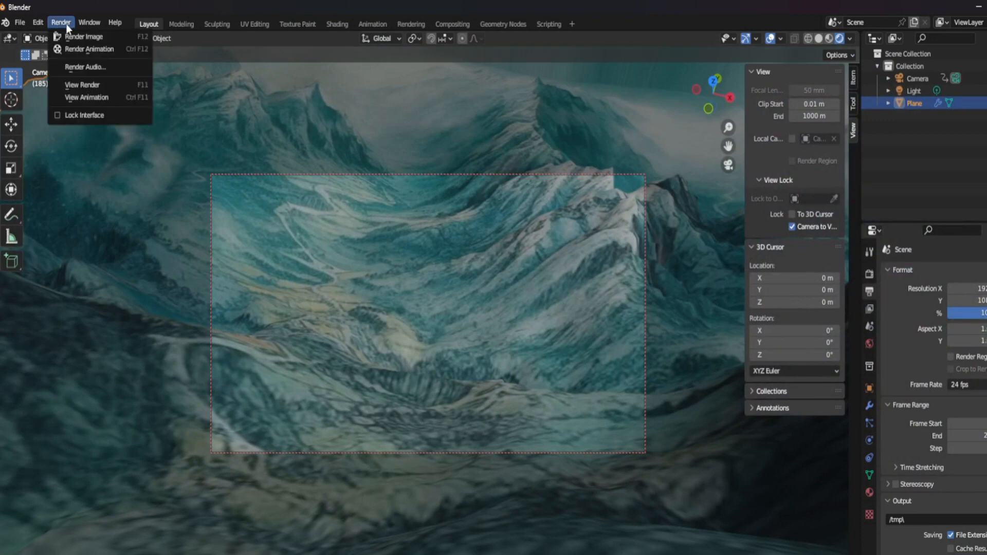
click(92, 51)
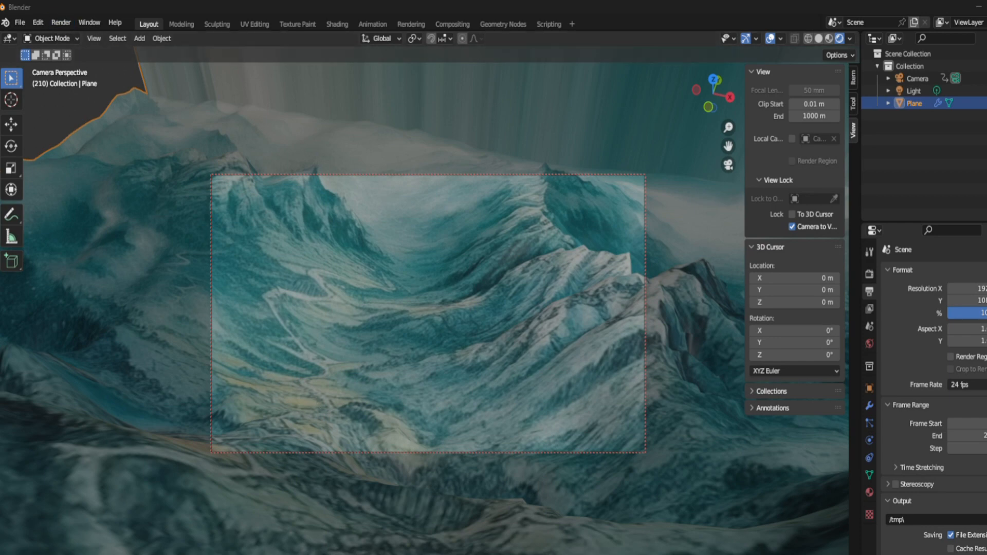
Step: Switch to File Explorer, open the tmp folder on the C: drive and play the rendered MKV video in Media Player
click(498, 545)
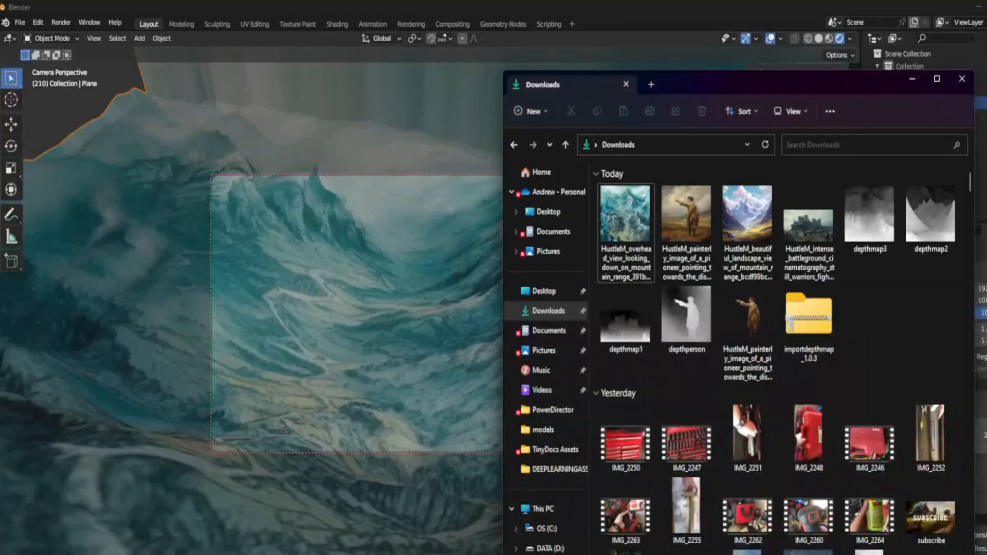
click(545, 530)
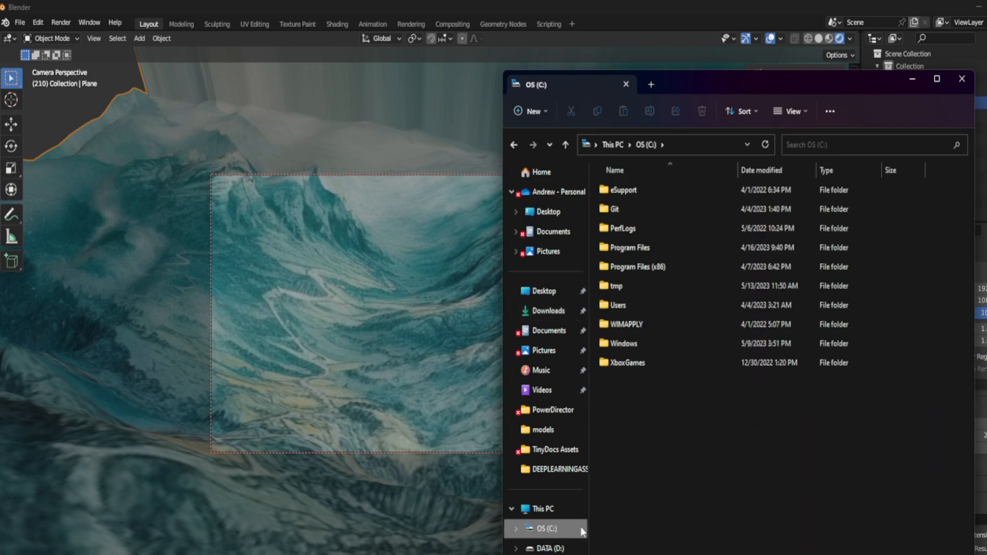
double_click(631, 286)
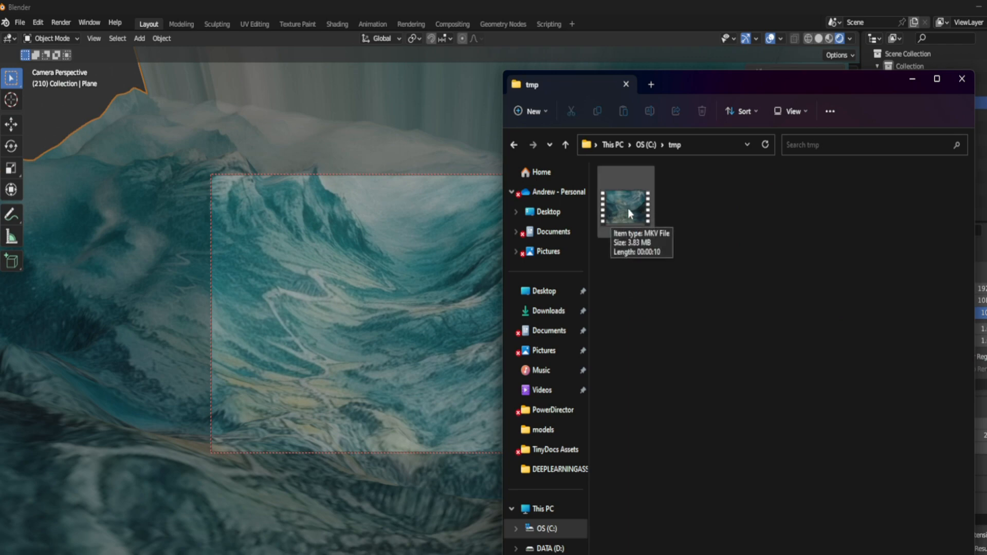
double_click(627, 208)
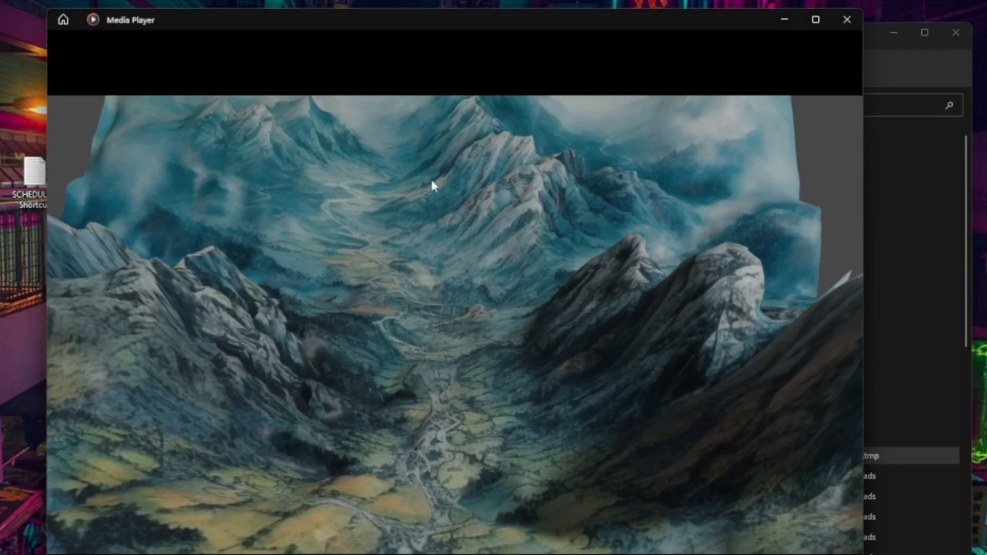
drag(244, 31, 198, 1)
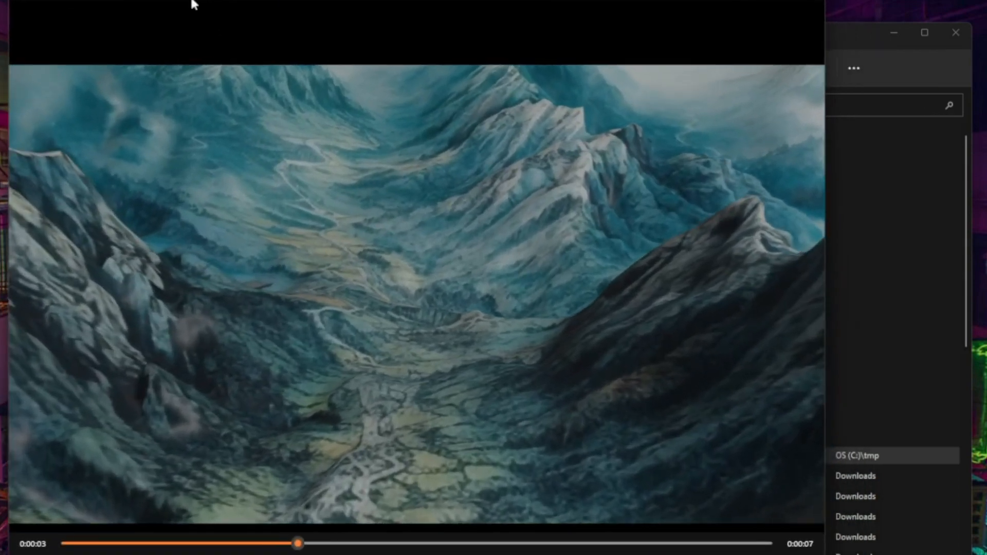